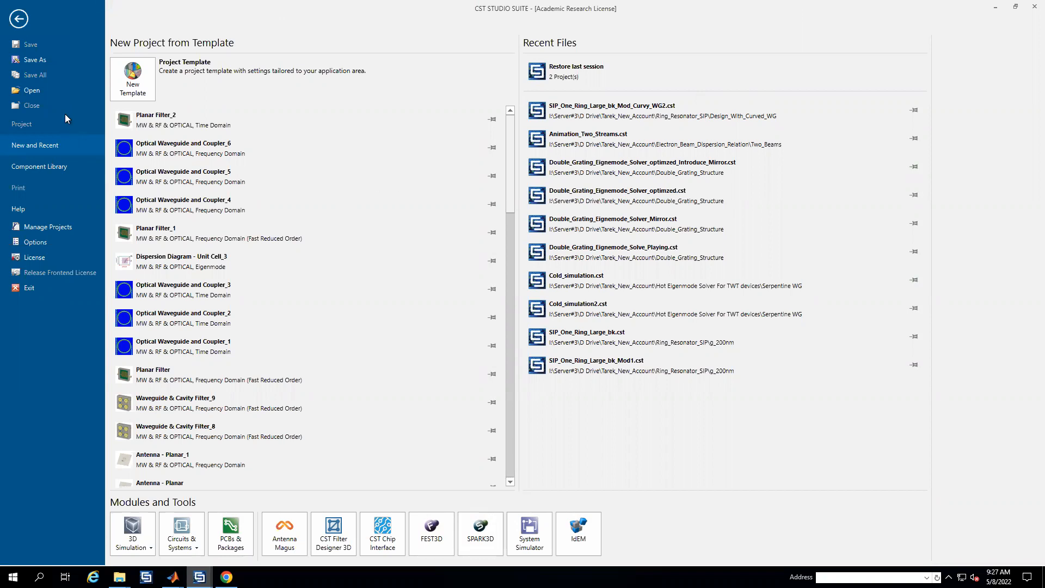
Step: Start a new project template in the Microwaves & RF/Optical area for Periodic Structures
click(132, 81)
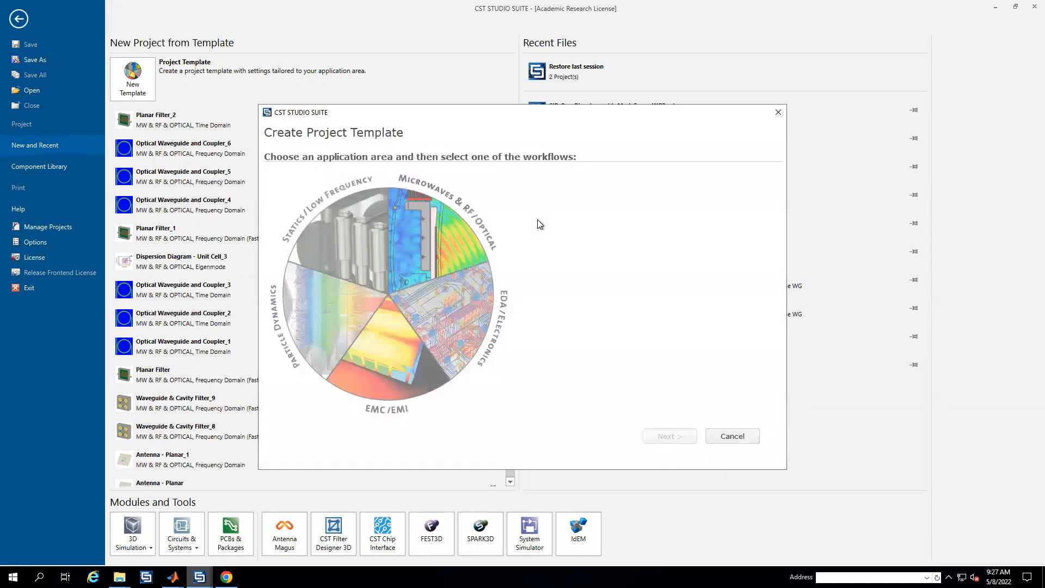
click(430, 228)
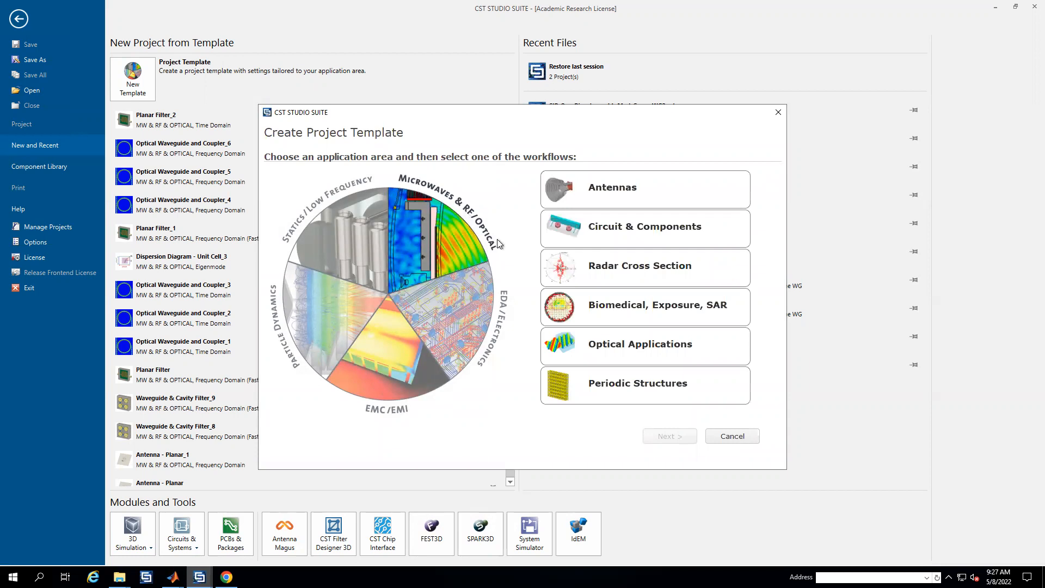
click(643, 392)
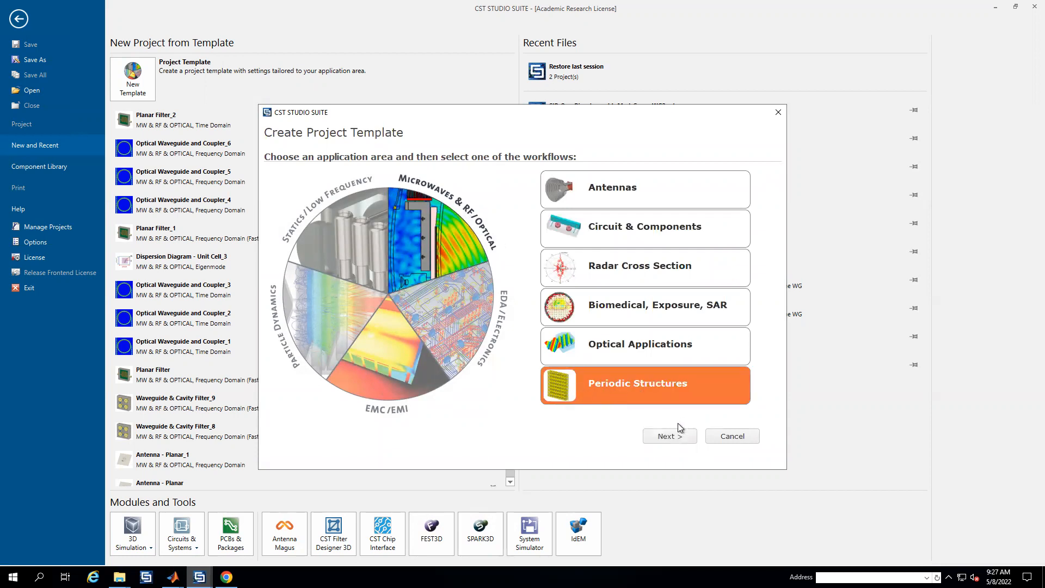
click(674, 437)
click(674, 437)
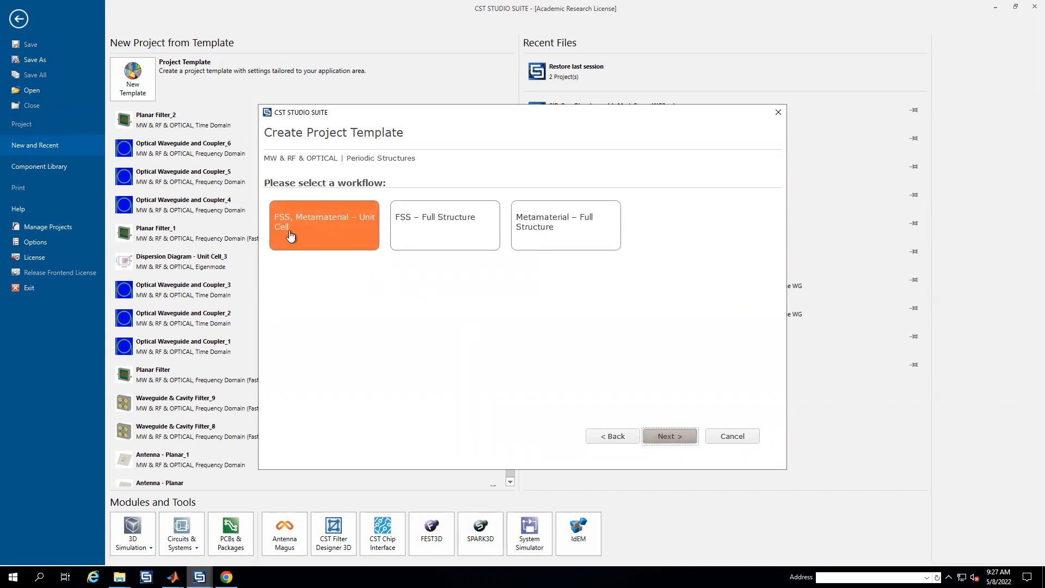
Step: Create the project with the FSS, Metamaterial – Unit Cell workflow and Dispersion Diagram, keeping the units mm, GHz, ns and Kelvin
click(662, 436)
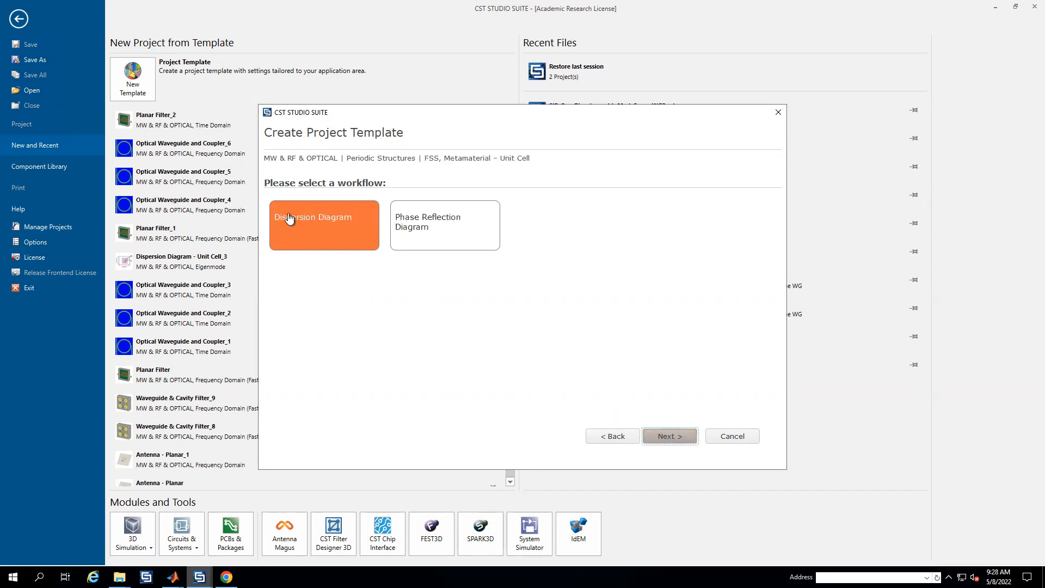
click(671, 438)
click(672, 439)
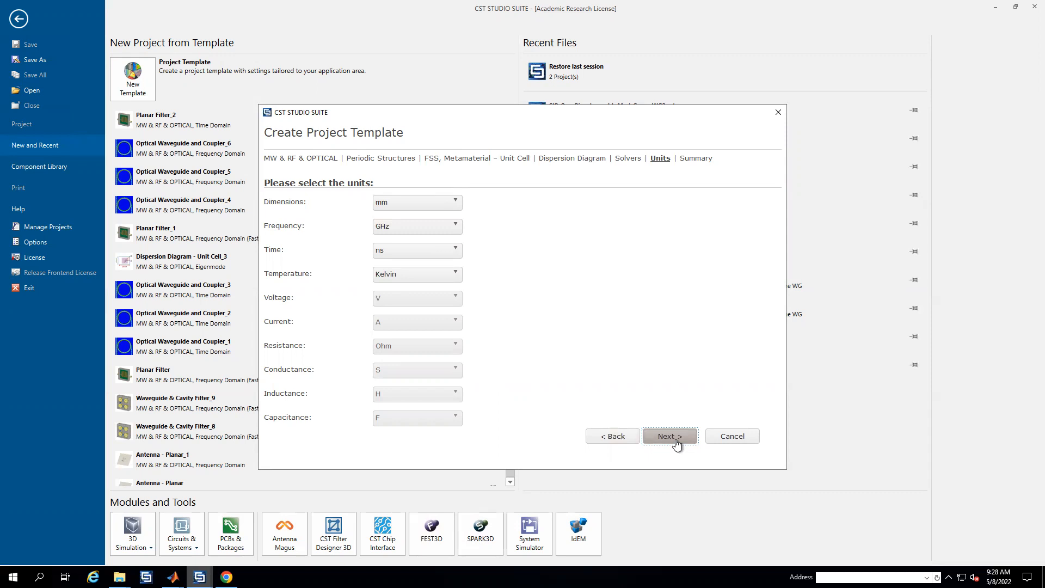
click(675, 439)
click(675, 439)
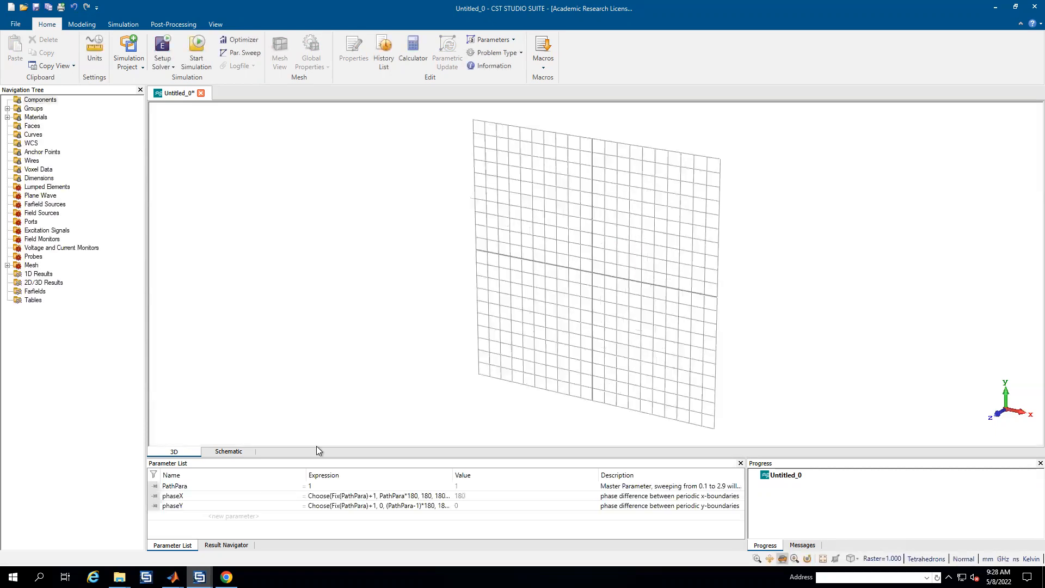
Step: Add the parameters a = 17 and b = 8 to the parameter list
click(257, 519)
text(a)
key(Return)
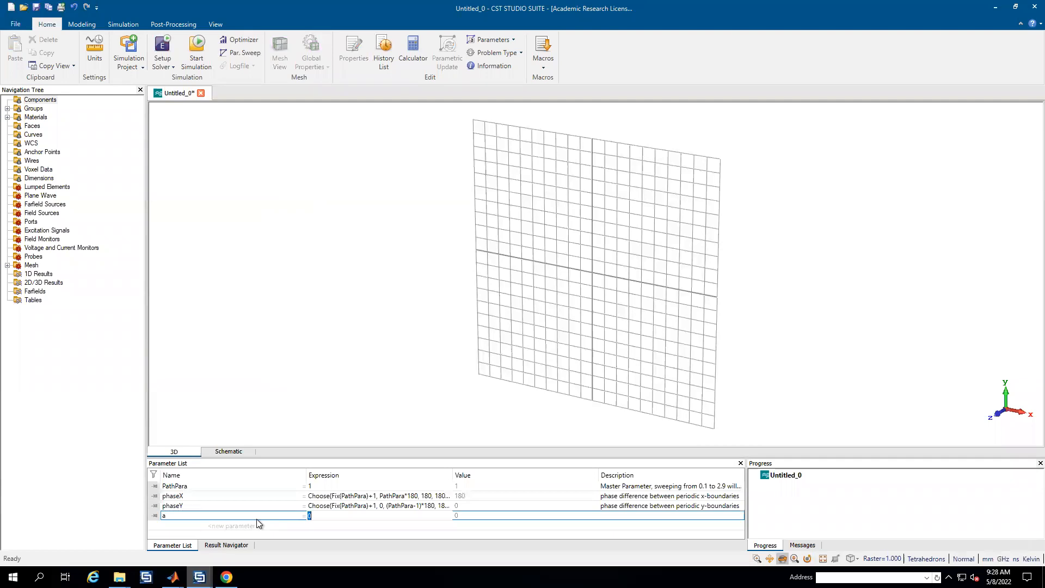
text(17)
key(Return)
click(251, 526)
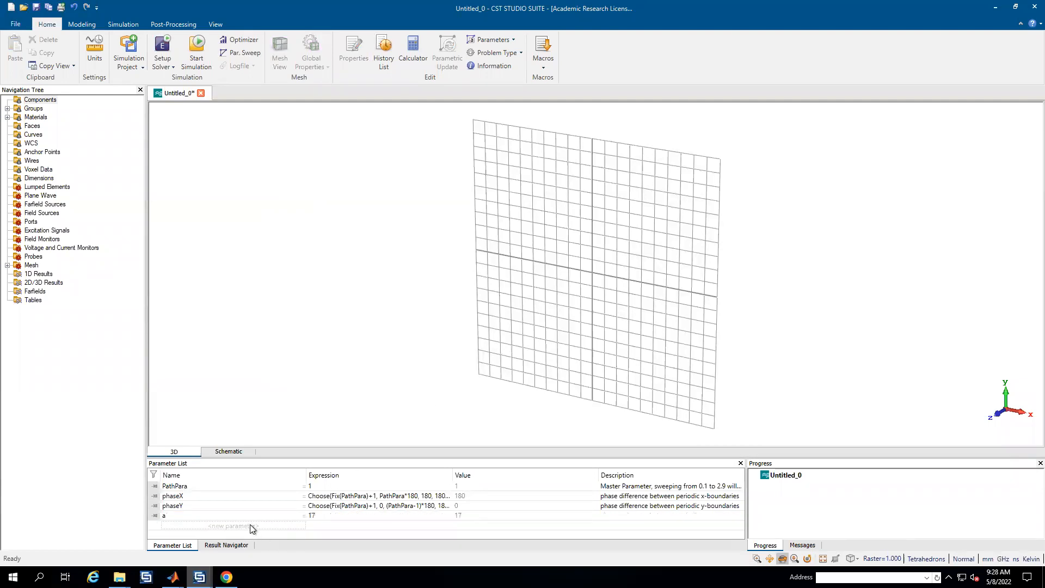
text(b)
key(Return)
text(8)
key(Return)
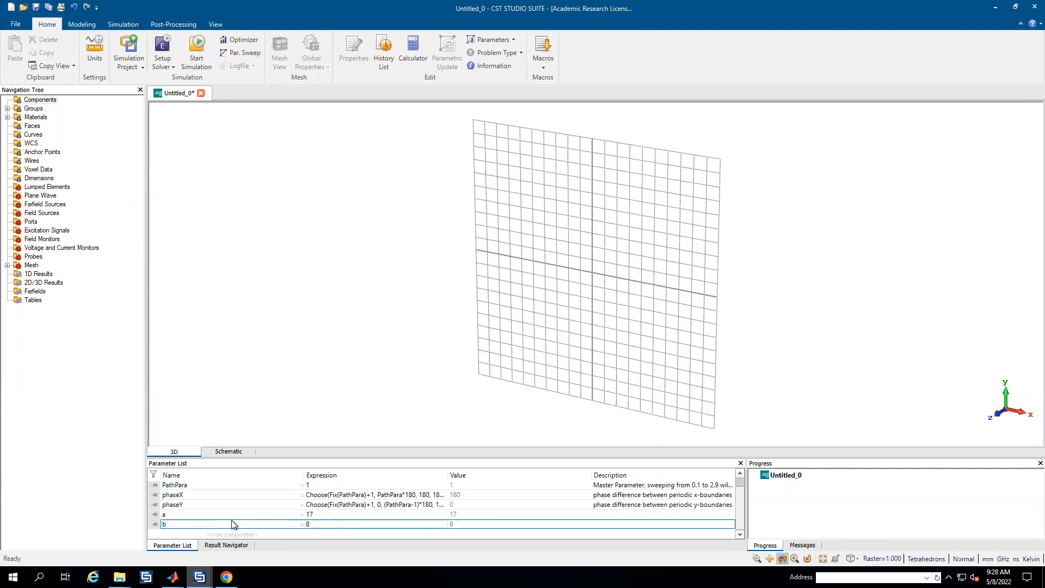
Step: Add the parameters period = 50 and w = 10 to the parameter list
text(period)
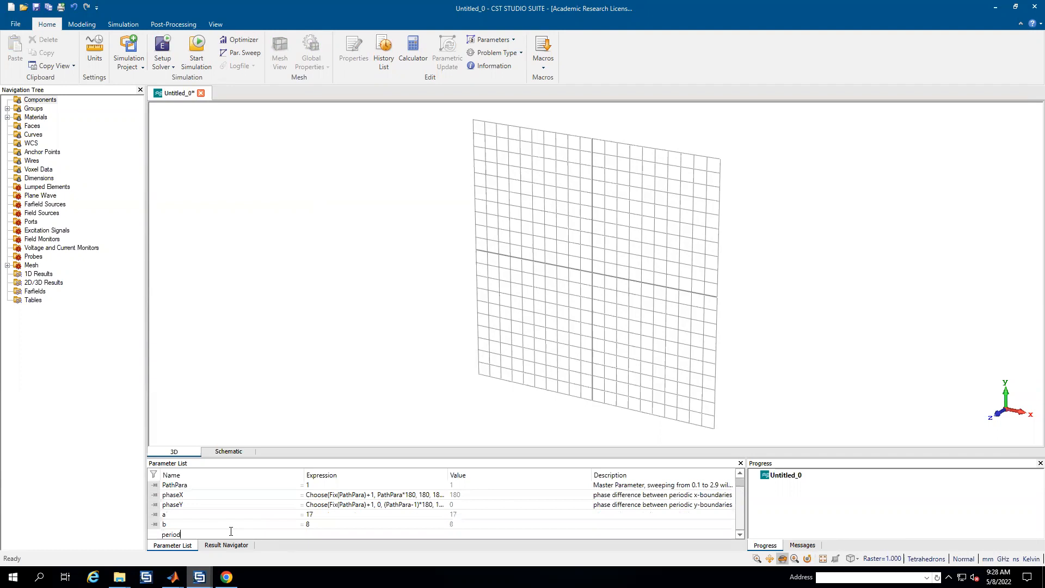
key(Return)
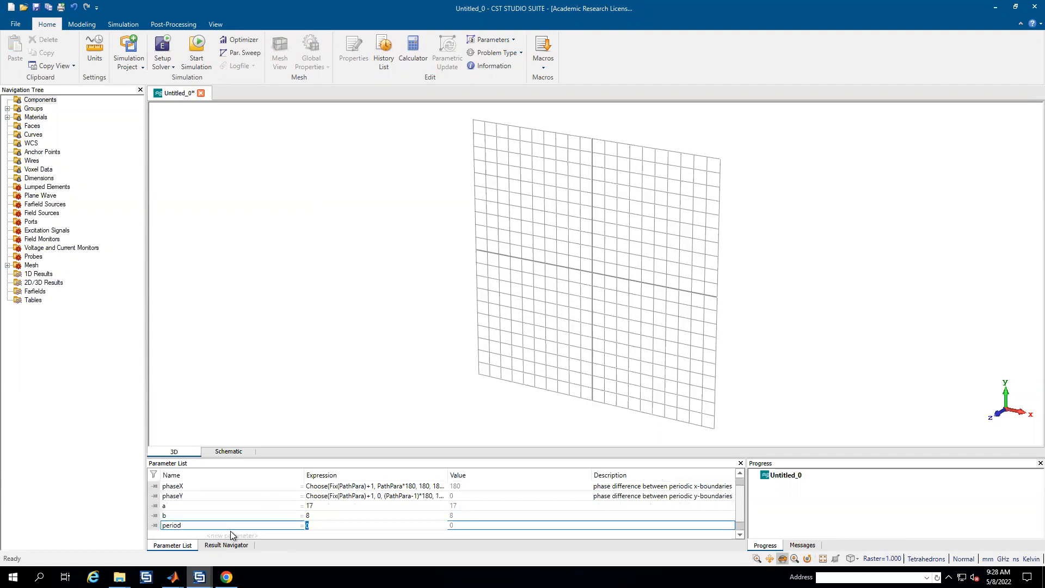
text(50)
key(Return)
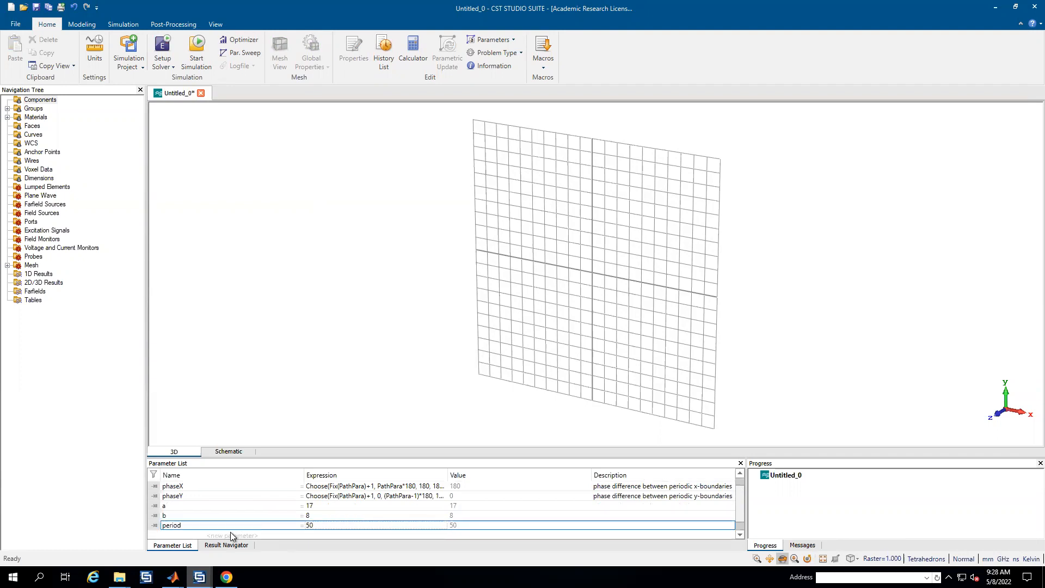
click(230, 535)
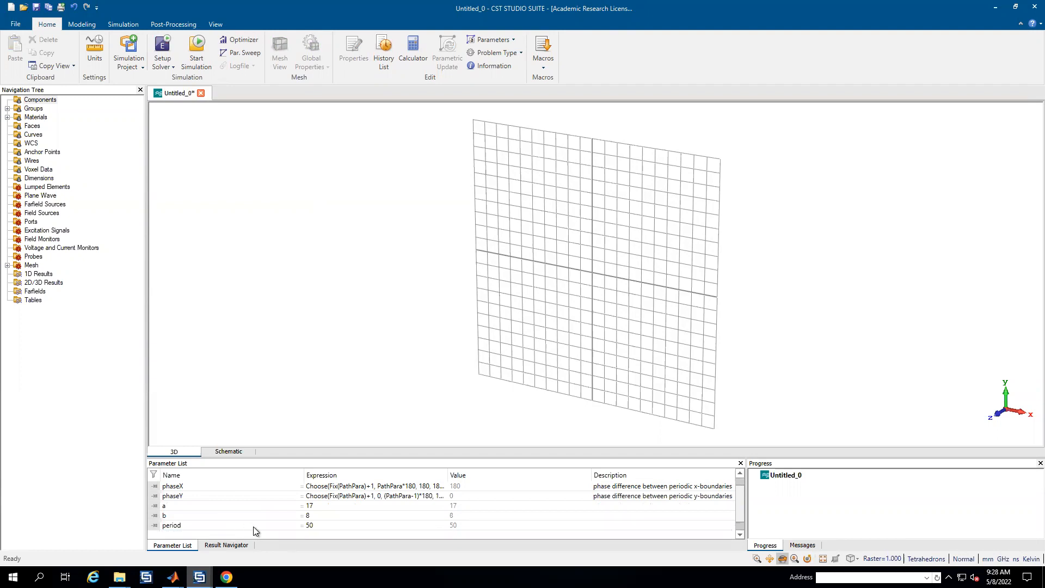
text(w)
click(309, 534)
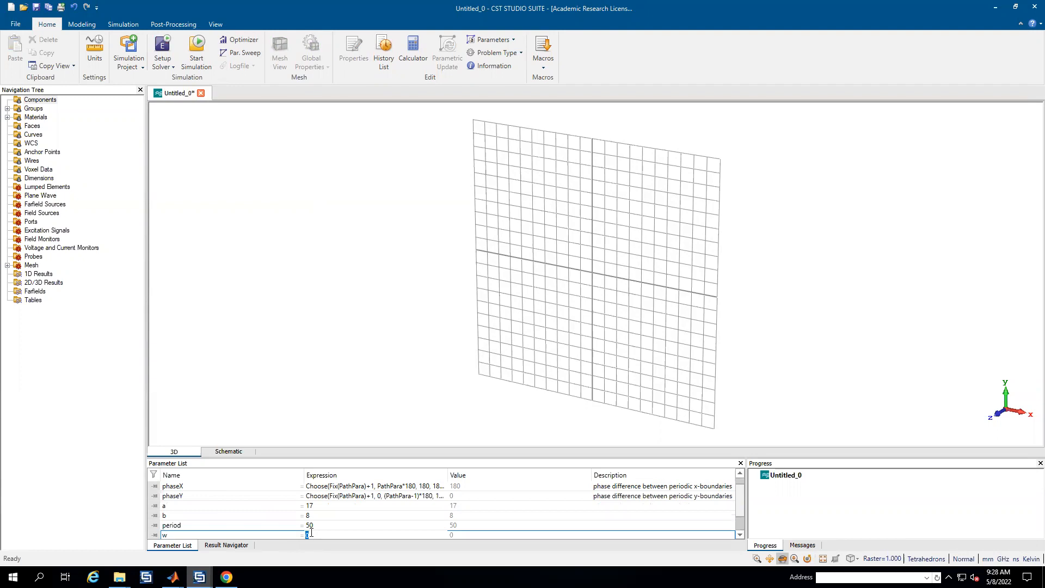
text(10)
key(Return)
Step: Add the parameter h with a value of 10 to the parameter list
click(260, 531)
text(h)
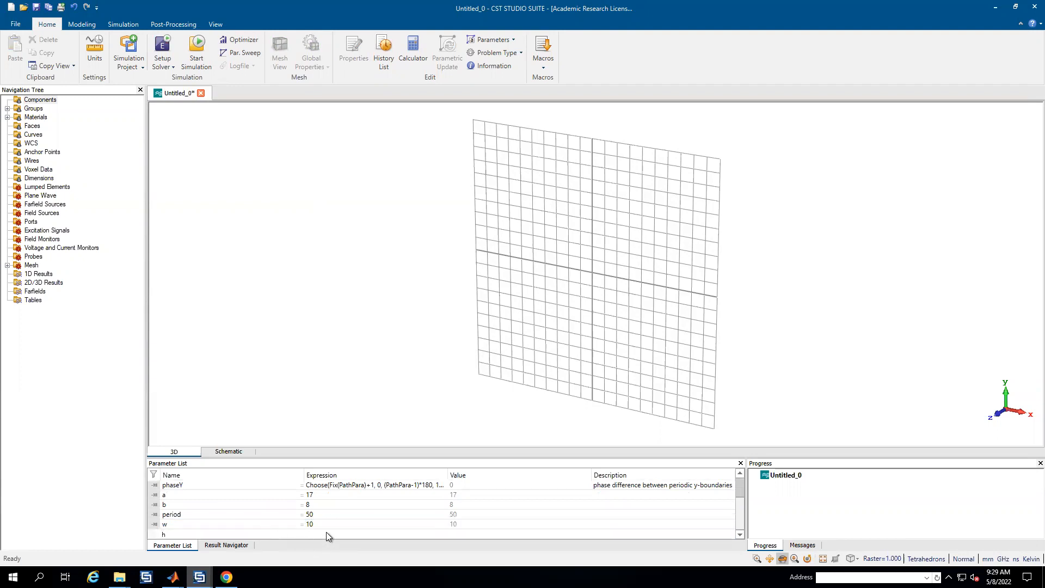
click(325, 531)
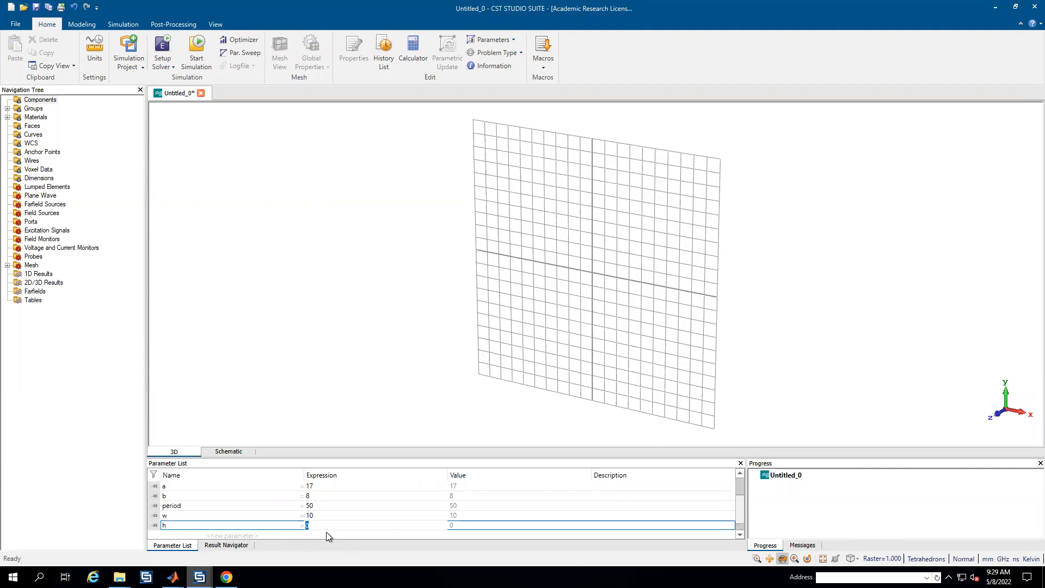
text(10)
key(Return)
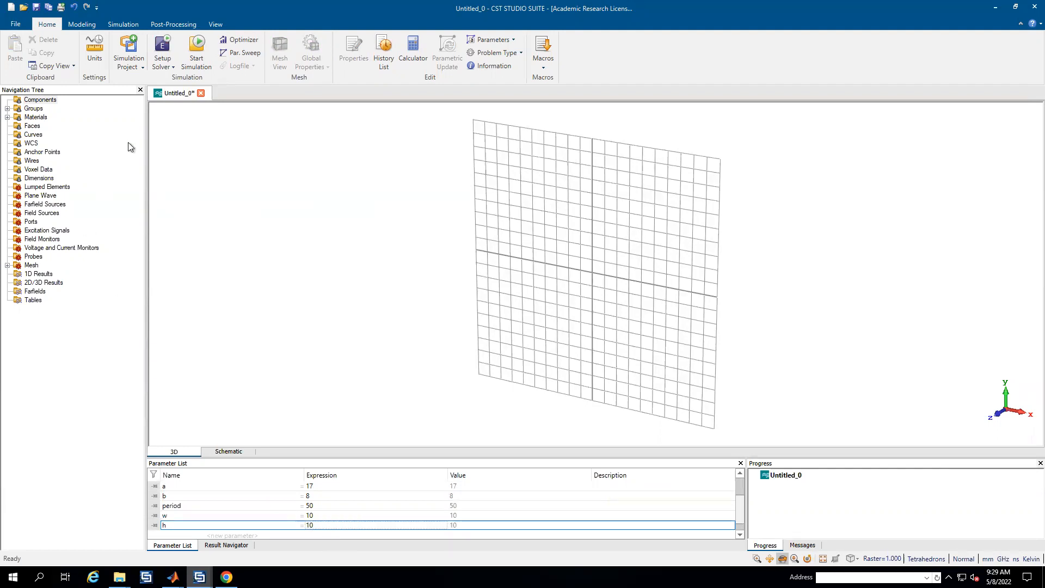
click(77, 25)
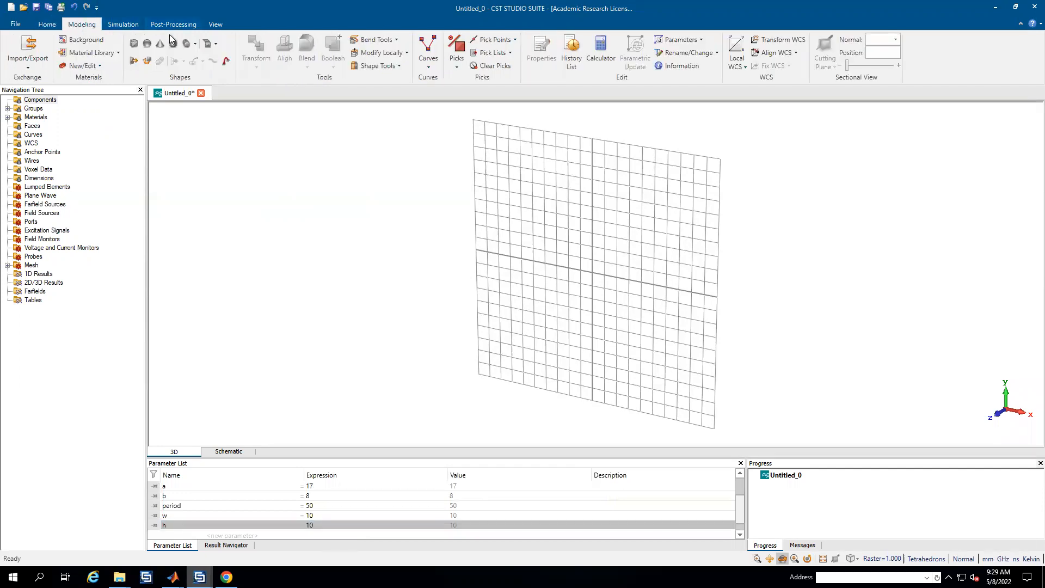
click(134, 49)
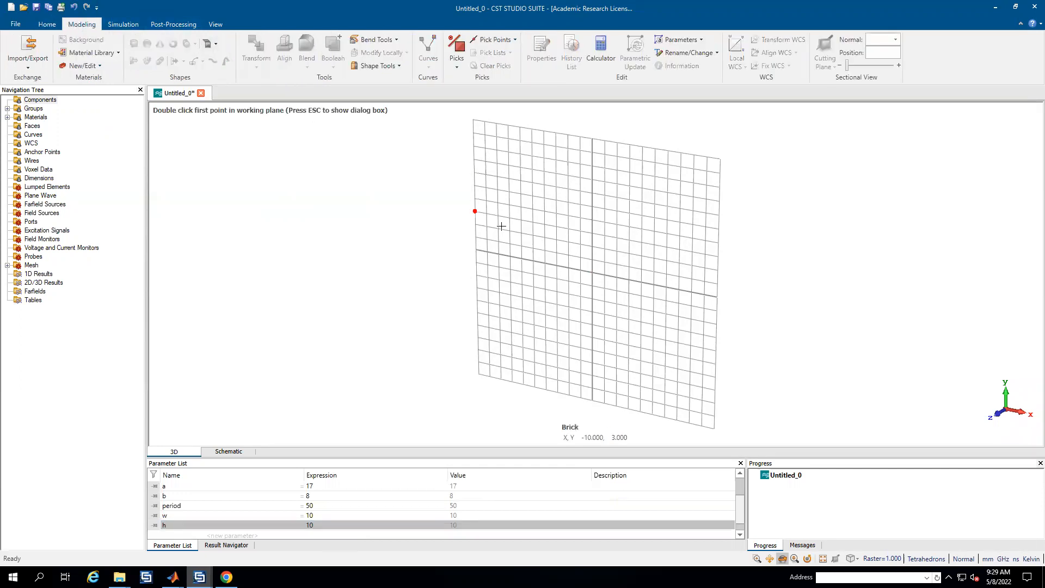
key(Escape)
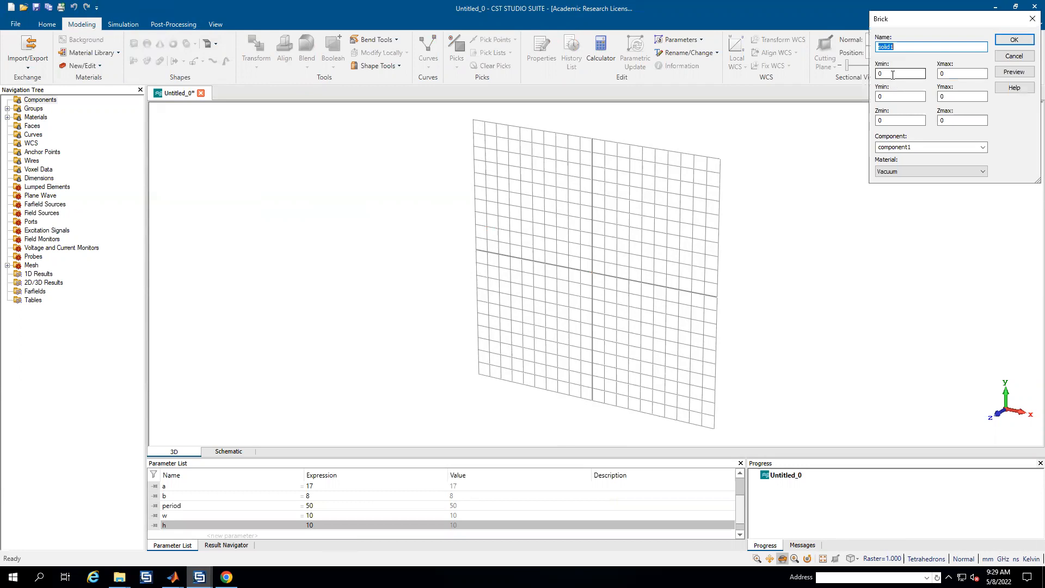
drag(888, 75, 877, 79)
Step: Add the parameter t with a value of 1 to the parameter list
click(223, 525)
click(221, 535)
text(t)
key(Tab)
text(1)
key(Return)
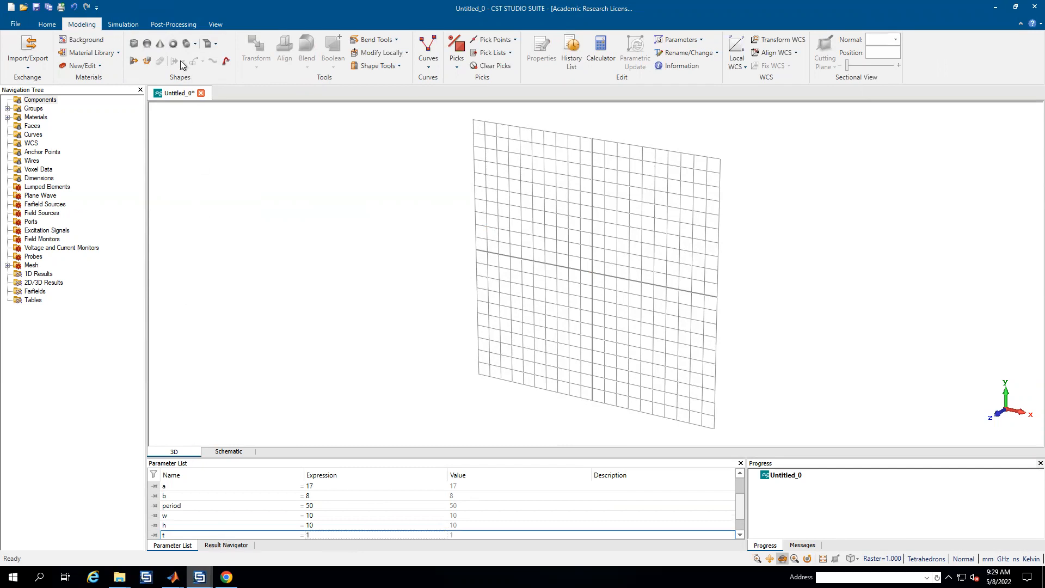
Step: Begin a brick named solid1 spanning X from -a/2-t to a/2+t and Y from -b/2-t to b/2+t
click(134, 43)
key(Escape)
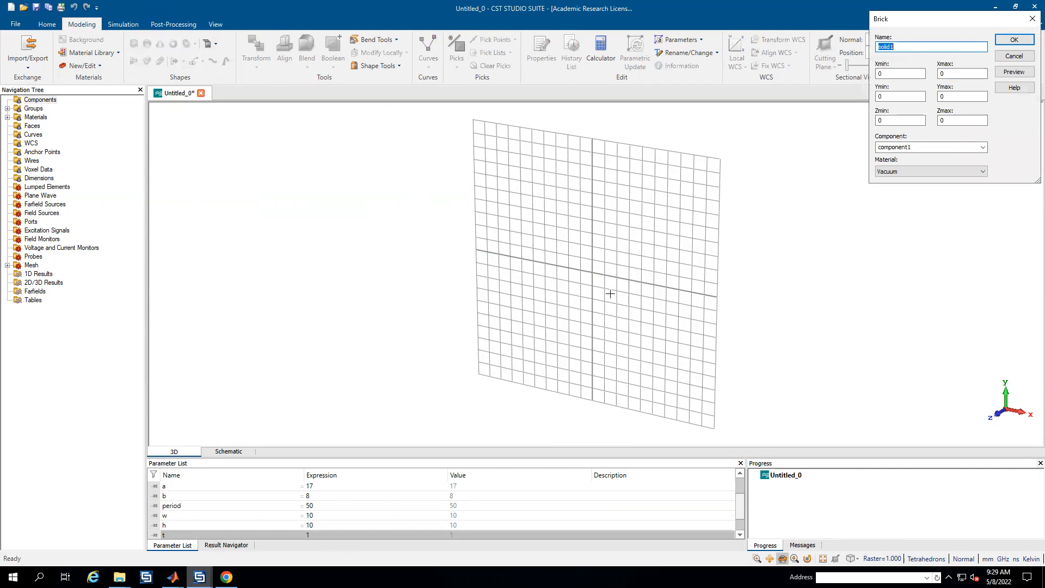
click(912, 75)
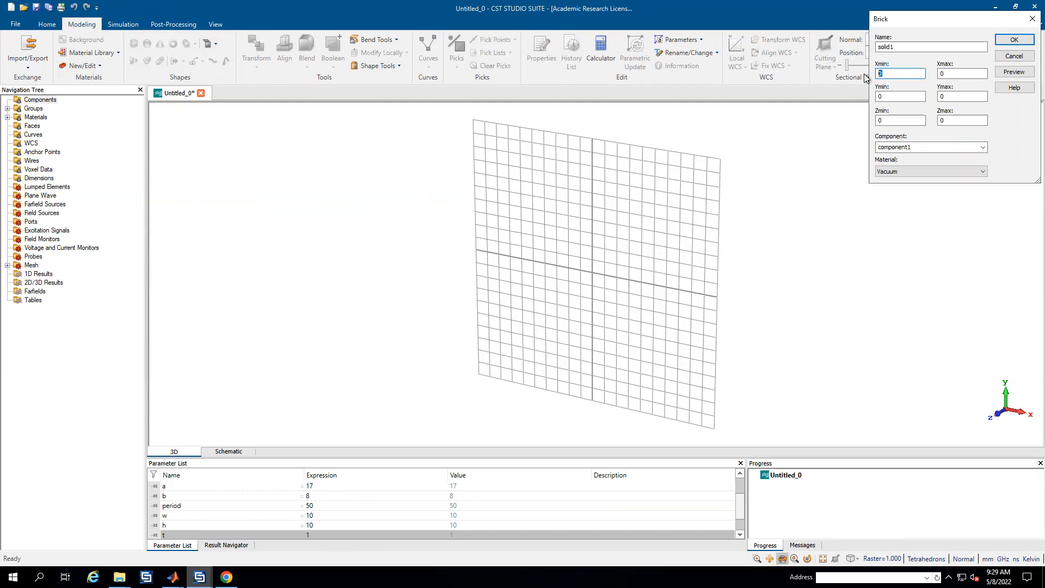
text(-a/2-t)
key(Tab)
text(a/2+)
key(Tab)
text(-b/2)
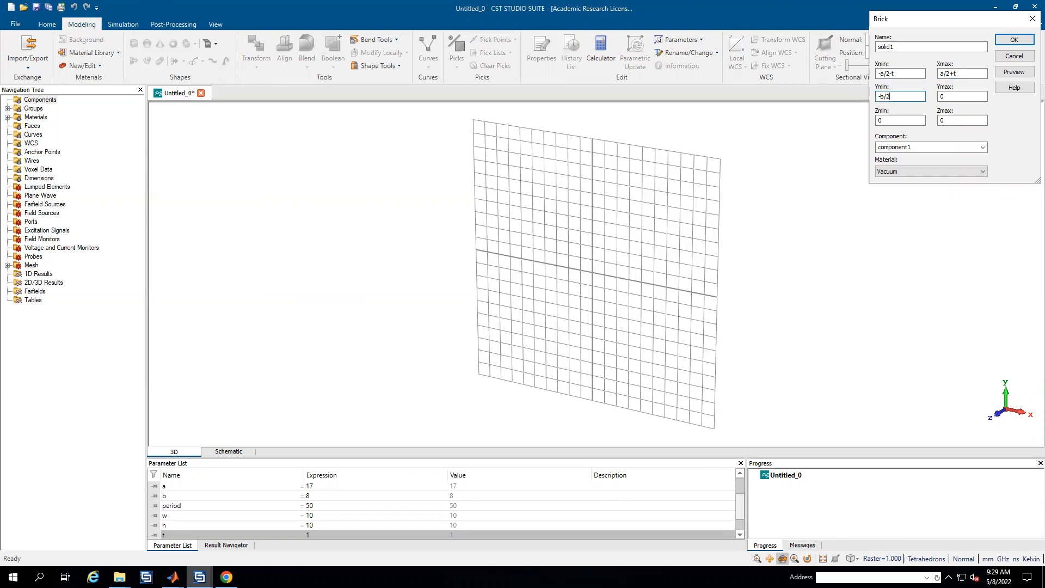
text(-t)
key(Tab)
text(b/2+)
Step: Set the brick's Z range from -period/2 to period/2, assign PEC as its material, preview it and create it
key(Tab)
text(-p)
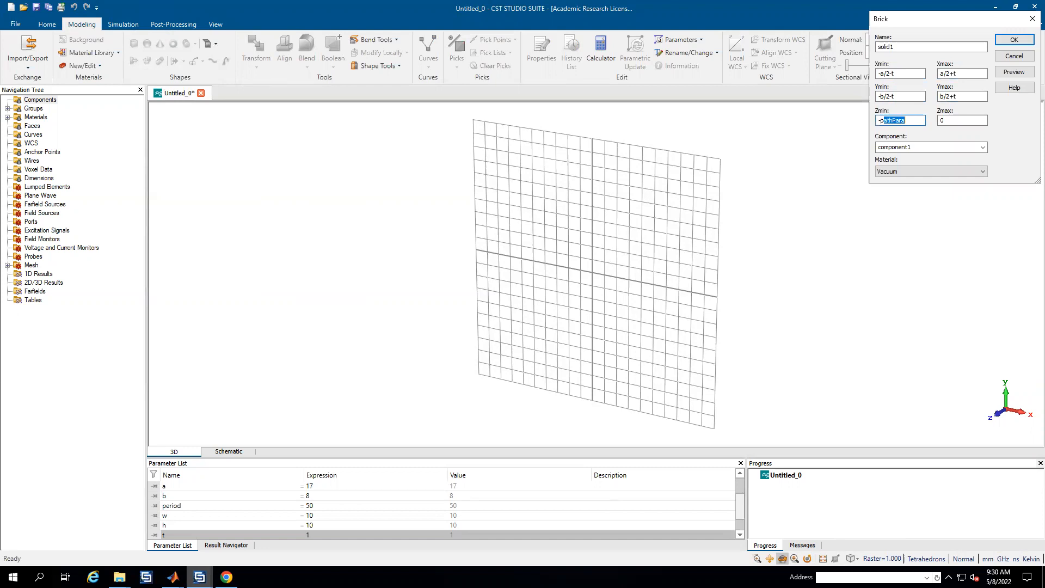
text(eriod/2)
key(Tab)
text(period/2)
click(895, 171)
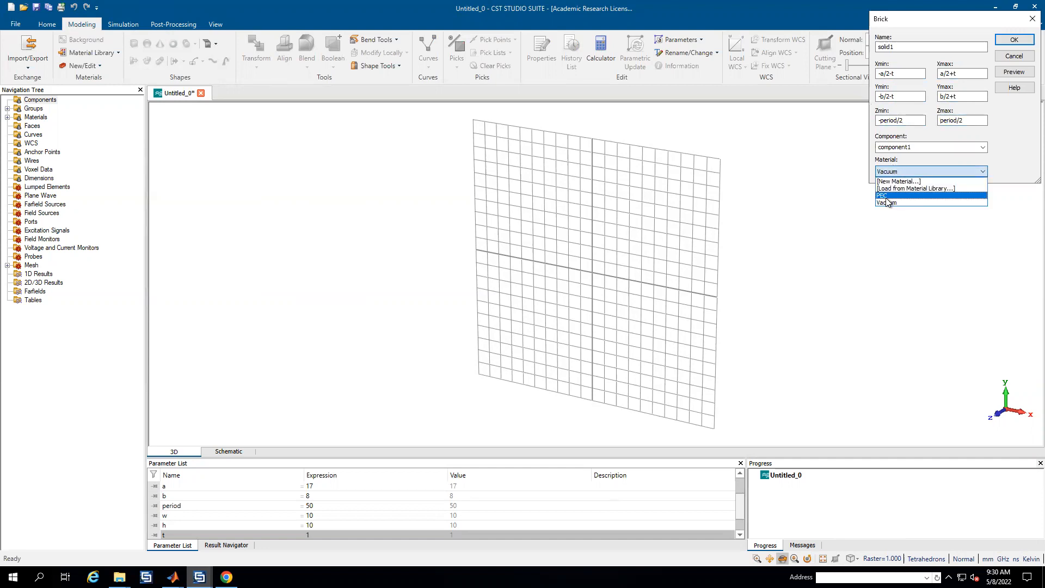
click(893, 195)
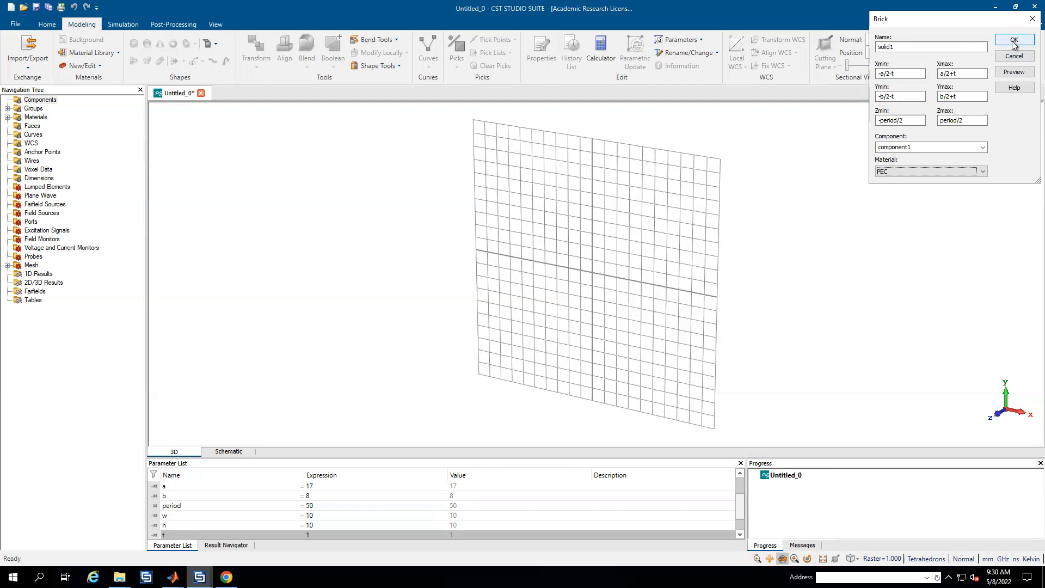
click(1018, 73)
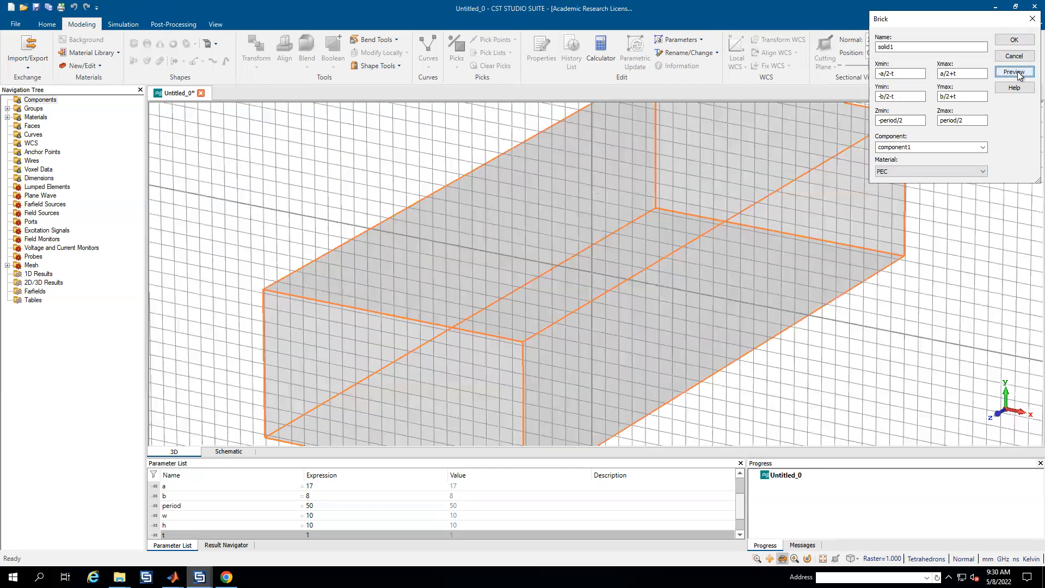
click(1014, 40)
Step: Begin a second brick named solid2 spanning X from -a/2 to a/2 and Y from -b/2 to b/2
scroll(627, 251, down, 1)
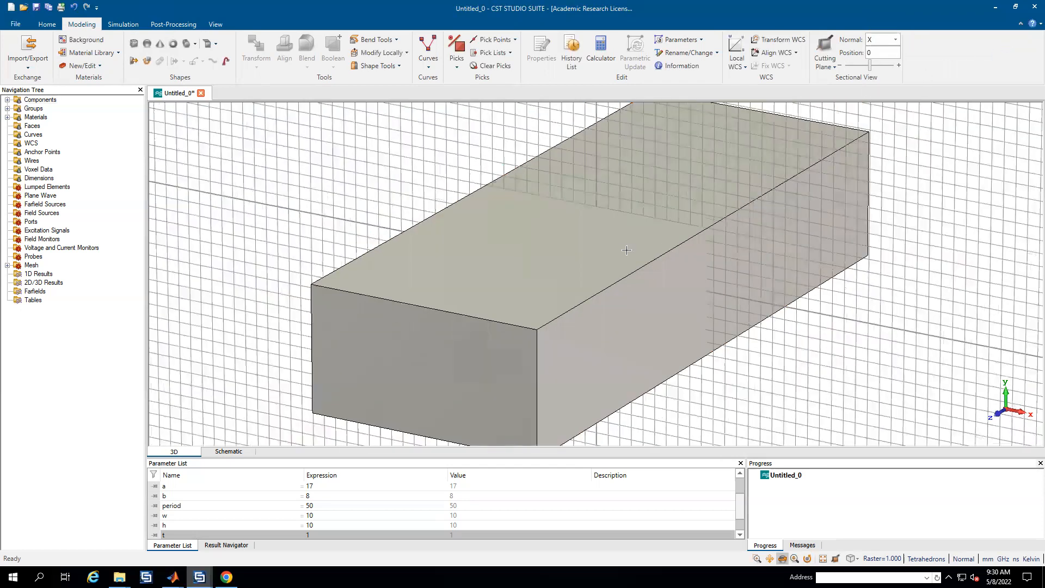
scroll(627, 250, down, 5)
scroll(693, 259, up, 2)
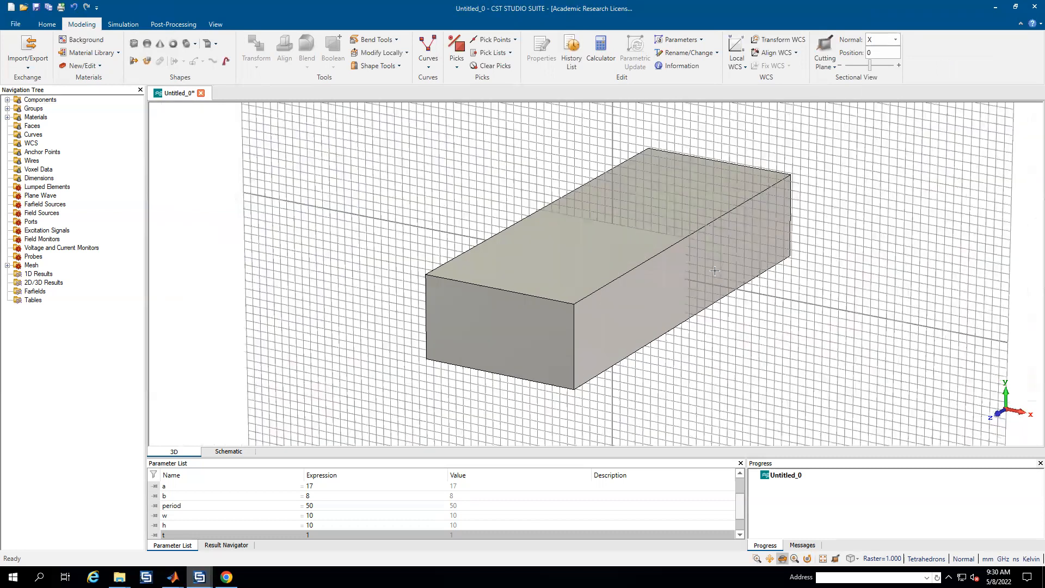
scroll(715, 270, down, 5)
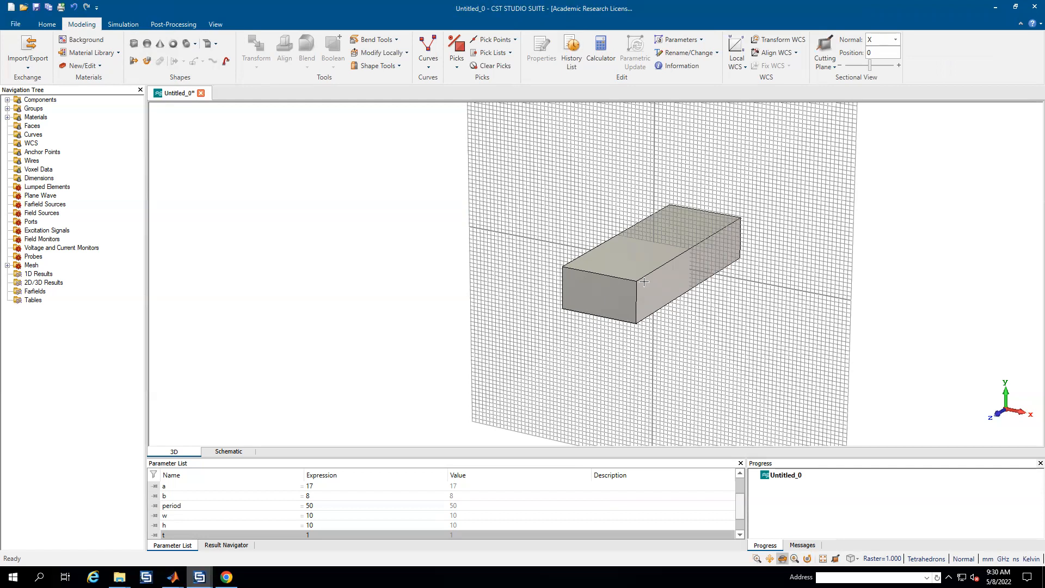
click(134, 44)
key(Escape)
key(Tab)
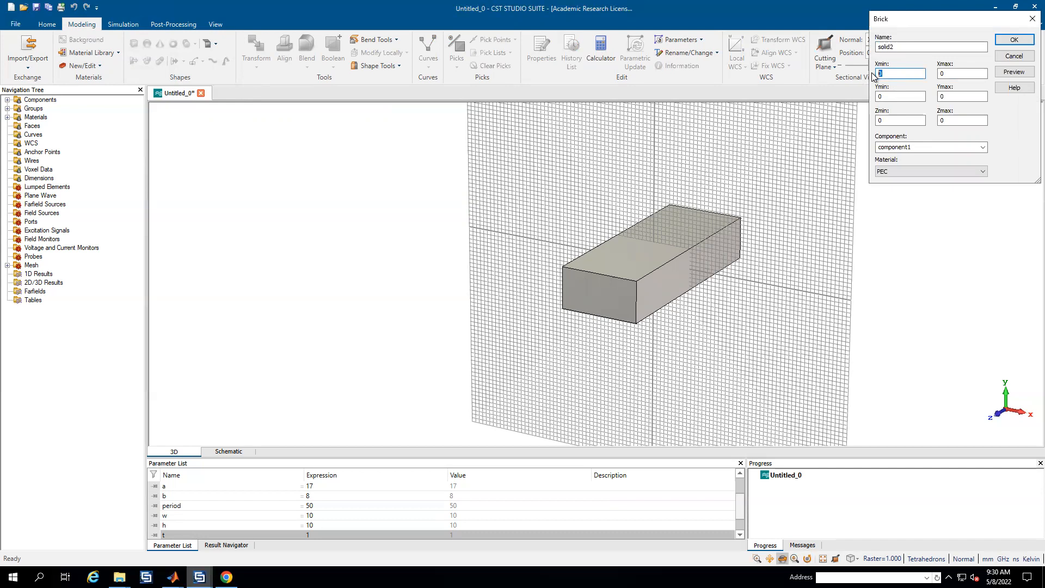
text(-a/2)
key(Tab)
text(a/2)
key(Tab)
text(-b/2)
key(Tab)
text(b/2)
Step: Give the inner brick the same period-based Z range as the outer brick, preview it and create it in PEC
key(Tab)
text(-pathPara)
text(-pe)
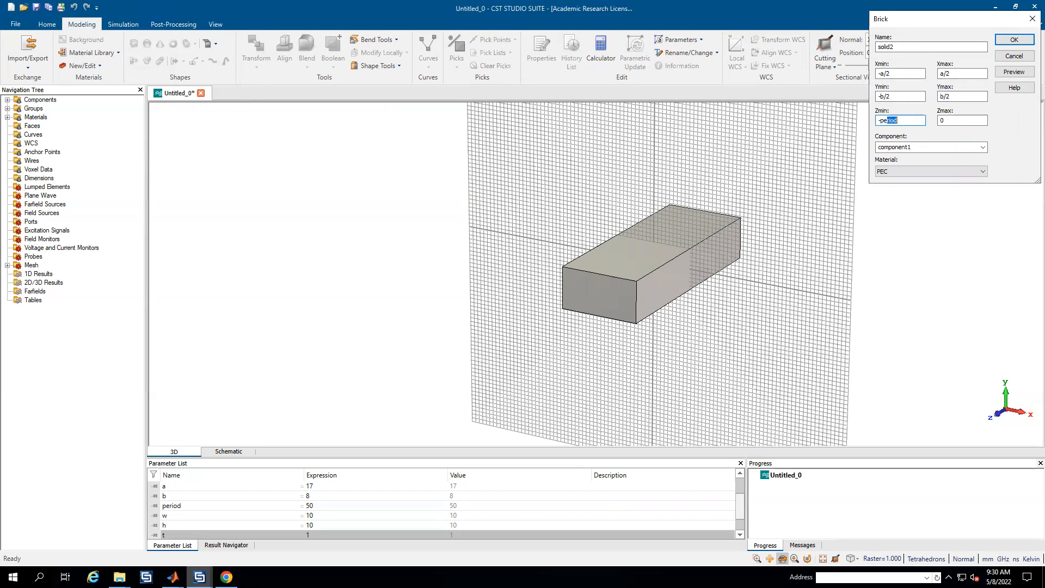
key(Tab)
text(period)
click(1014, 72)
click(1015, 44)
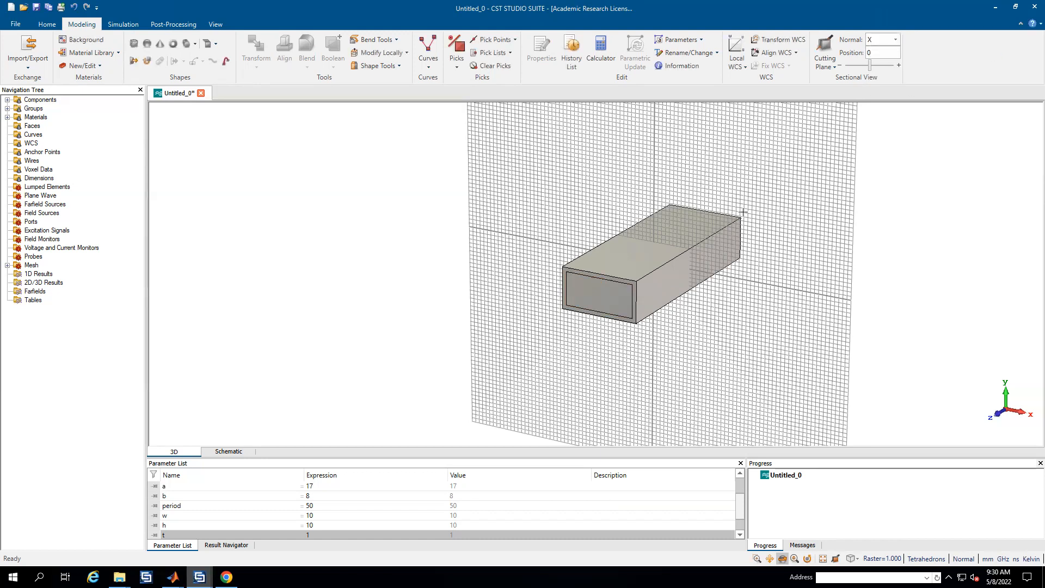
Step: Subtract the inner brick solid2 from the outer brick solid1 to hollow out the waveguide
click(8, 100)
click(58, 126)
click(57, 117)
click(333, 54)
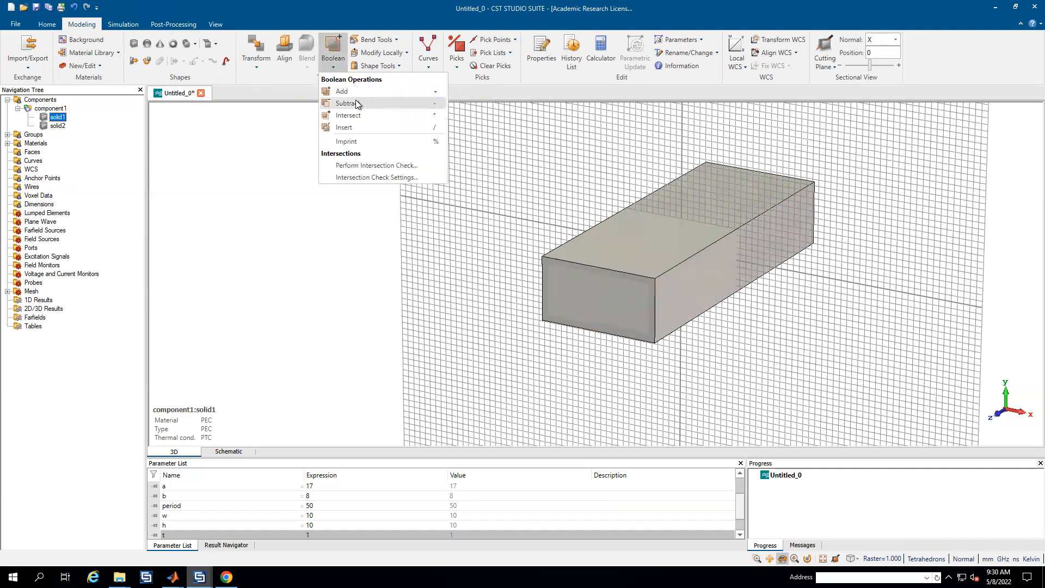
click(349, 103)
click(57, 126)
key(Return)
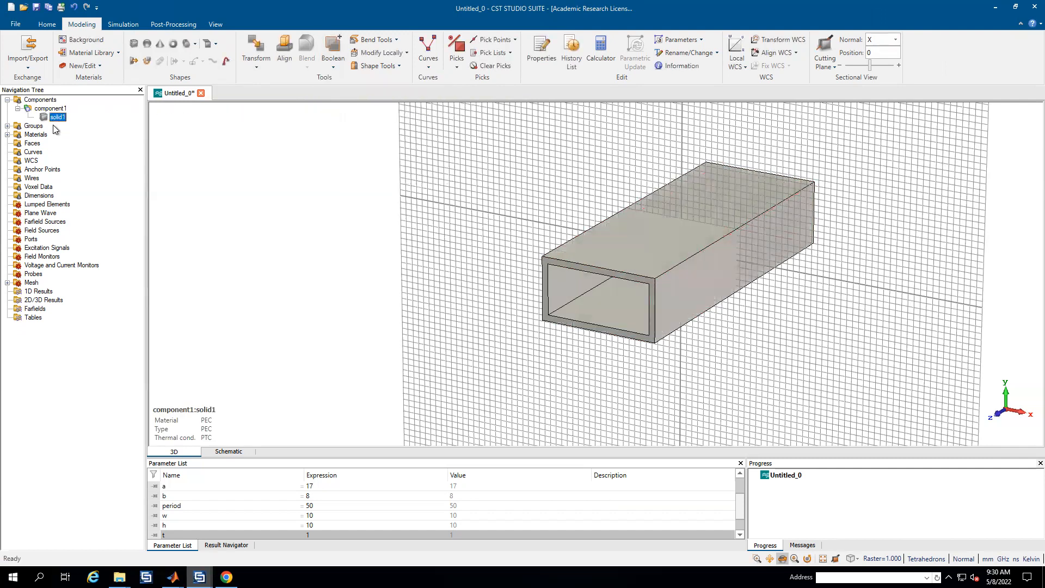
Step: Section the hollow waveguide with a cutting plane normal to X at position 0 and examine its interior
drag(622, 248, 741, 223)
drag(585, 207, 671, 254)
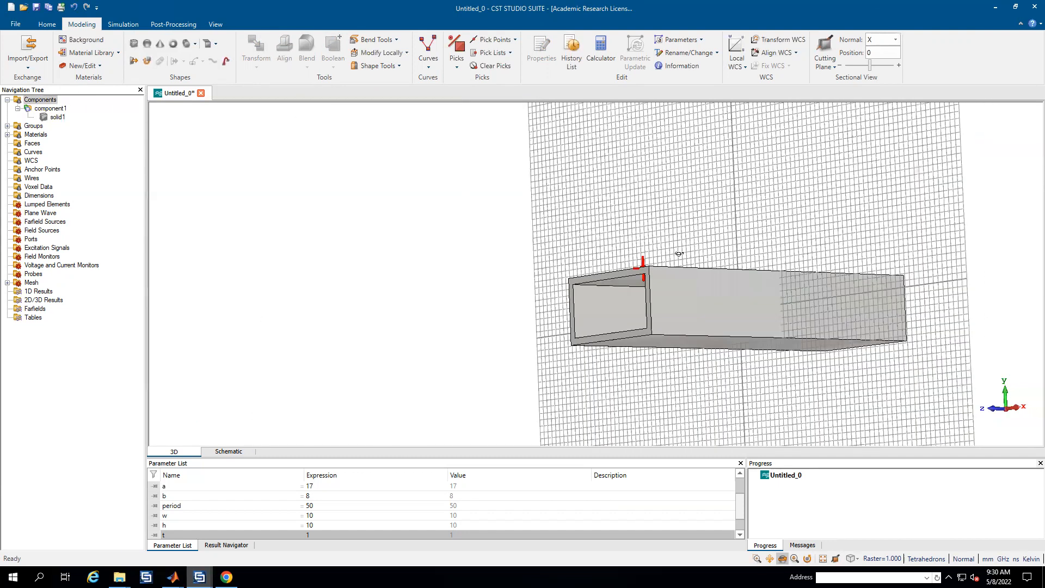
drag(732, 220, 711, 245)
mouse_move(605, 246)
mouse_down()
mouse_move(623, 237)
mouse_move(716, 248)
mouse_move(754, 229)
mouse_move(685, 250)
mouse_move(678, 271)
mouse_up()
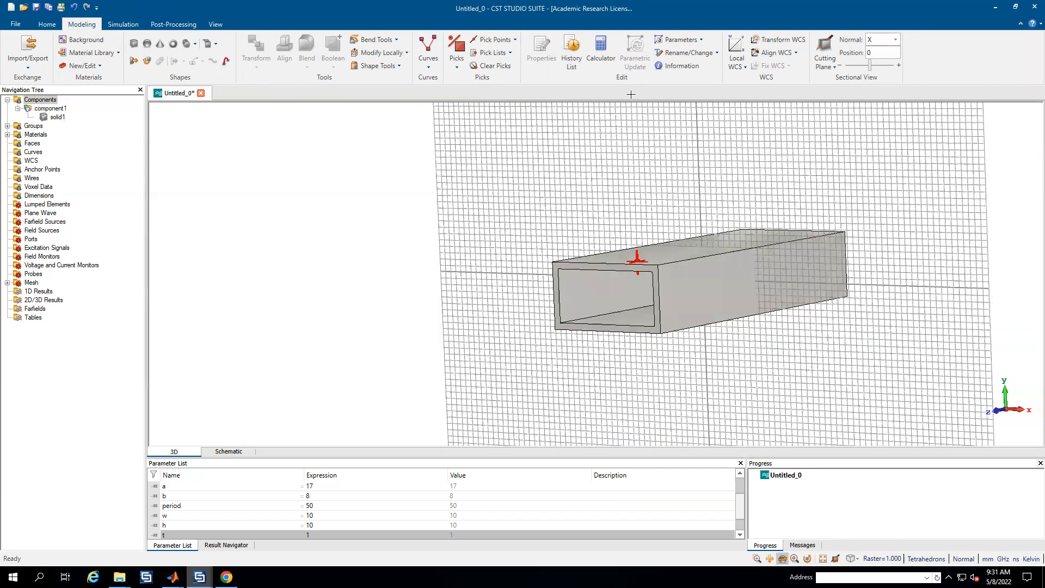
click(216, 24)
click(586, 46)
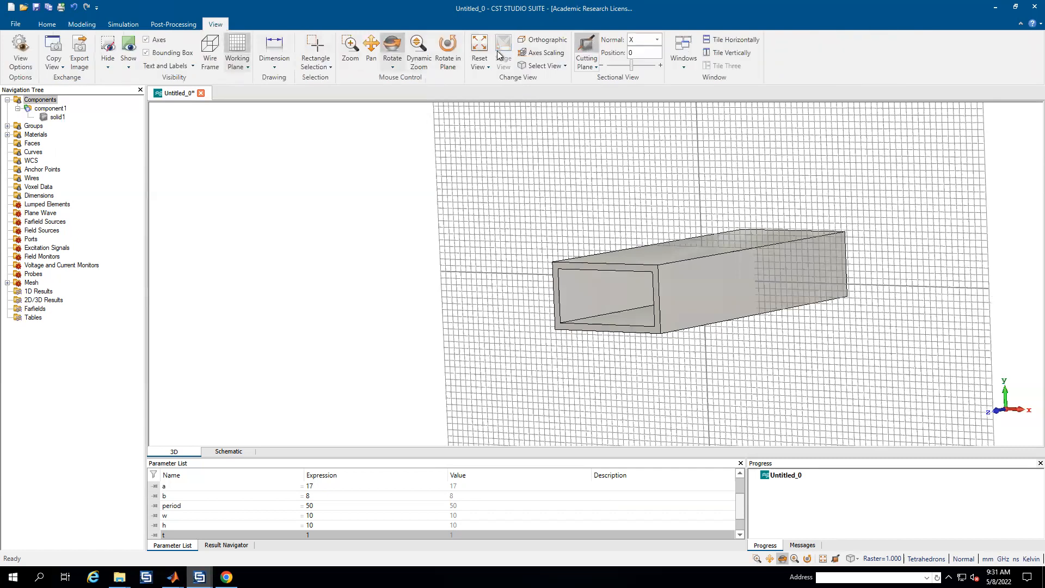
mouse_move(734, 301)
mouse_down()
mouse_move(646, 288)
mouse_move(568, 319)
mouse_move(620, 345)
mouse_move(700, 286)
mouse_up()
scroll(700, 286, up, 2)
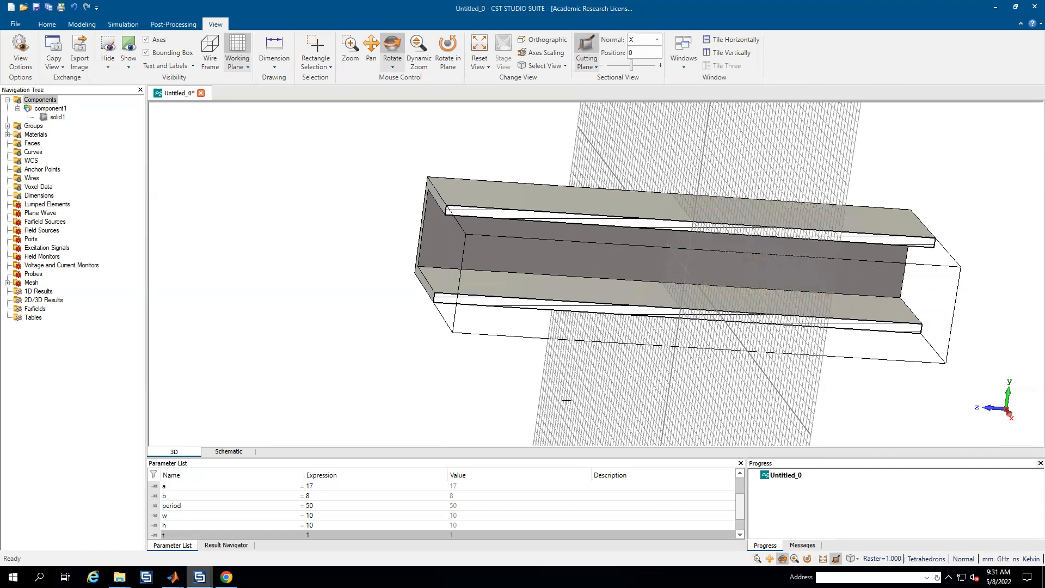
scroll(284, 527, down, 1)
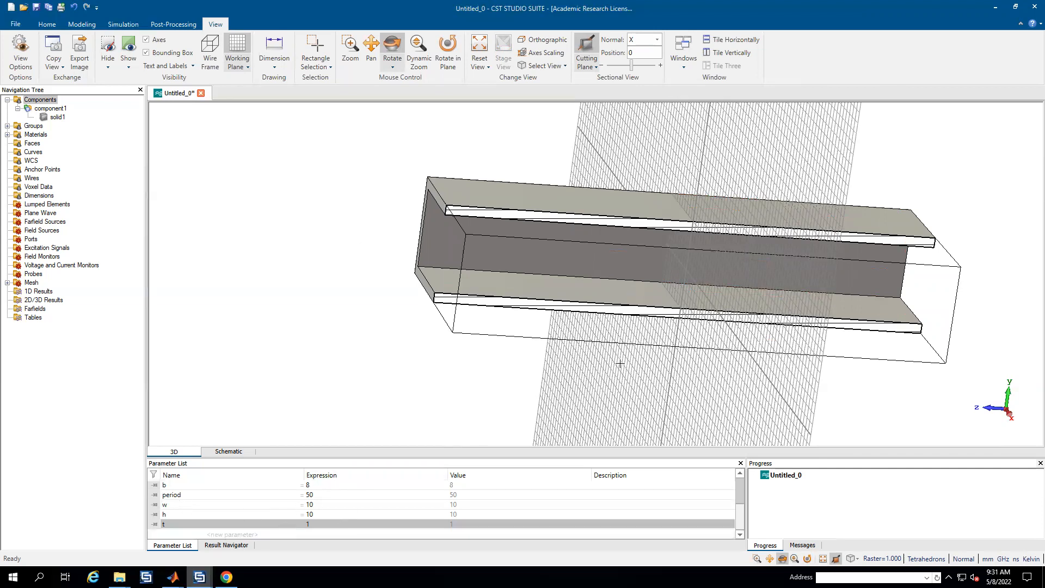
drag(566, 302, 409, 242)
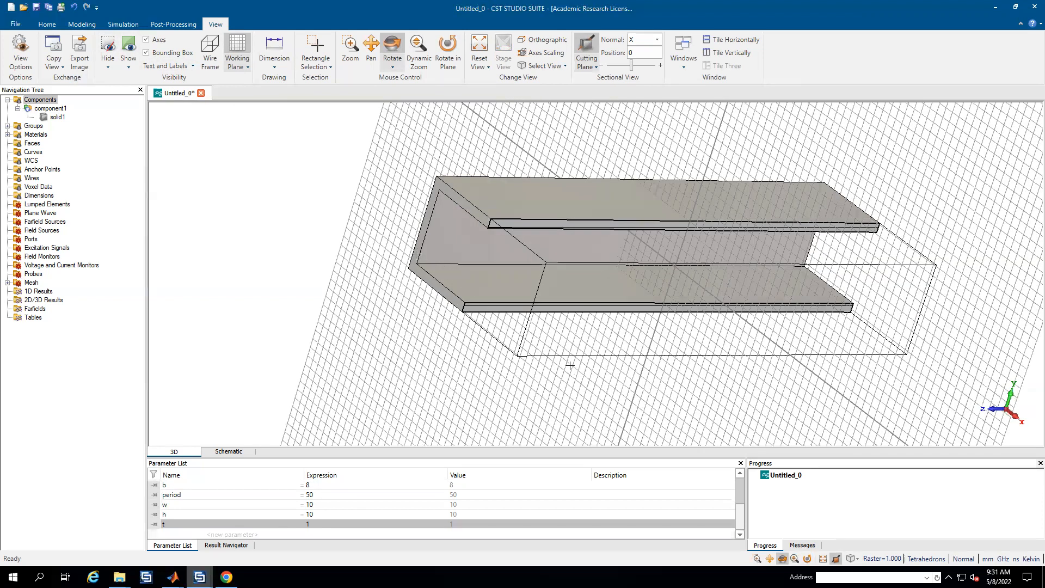
Step: Begin a brick named solid2 spanning X from -a/2 to a/2 with its Y minimum at 0
click(82, 24)
click(135, 47)
key(Escape)
key(BackSpace)
text(-a/2)
key(Tab)
key(Tab)
key(Tab)
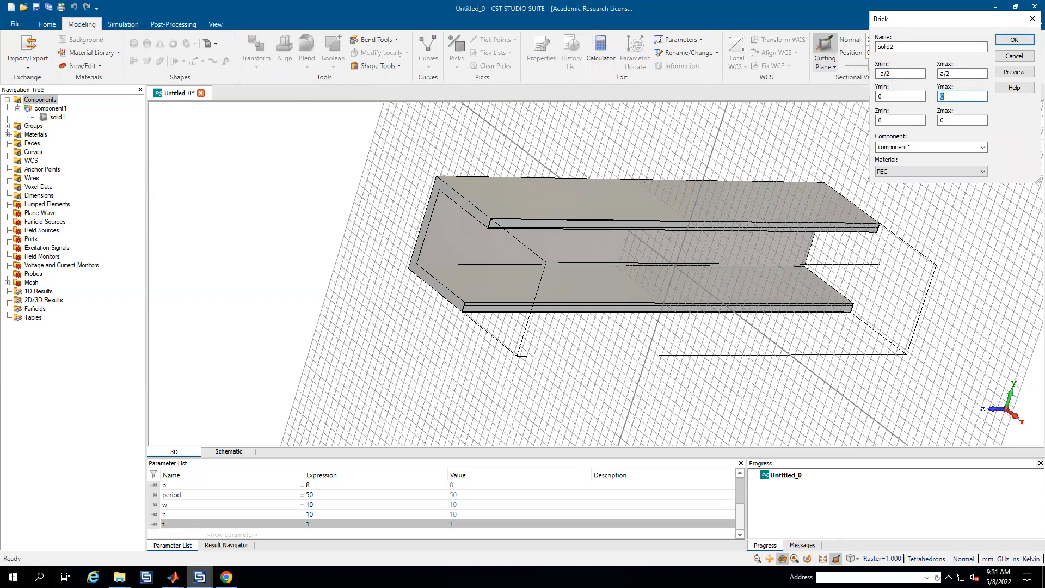
Step: Set the brick's Y maximum to h and its Z range from -w/2 to w/2, preview it and create it in PEC
text(h)
key(Tab)
text(-w/2)
key(Tab)
text(w/2)
click(1025, 73)
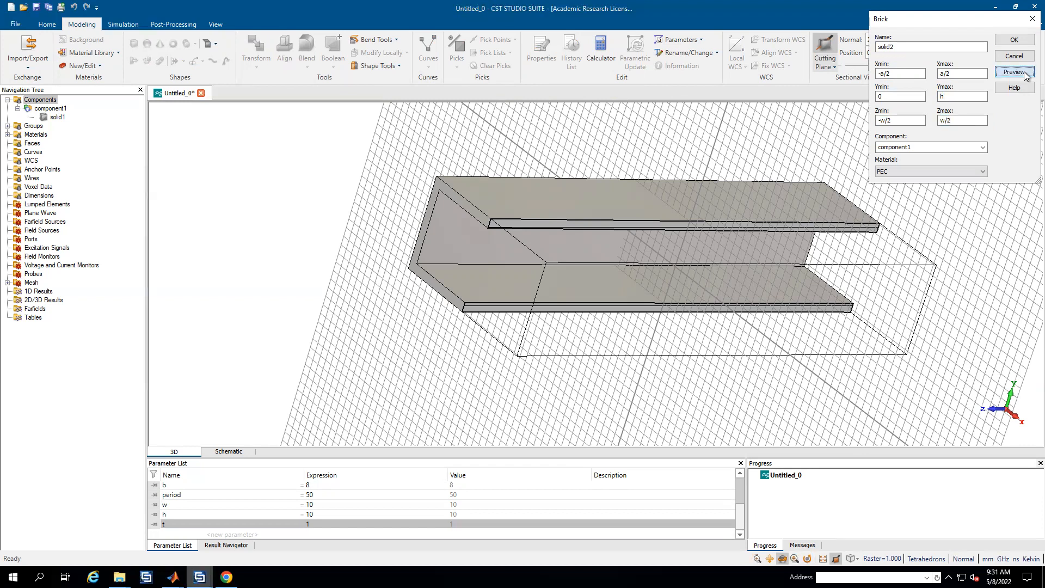
click(957, 97)
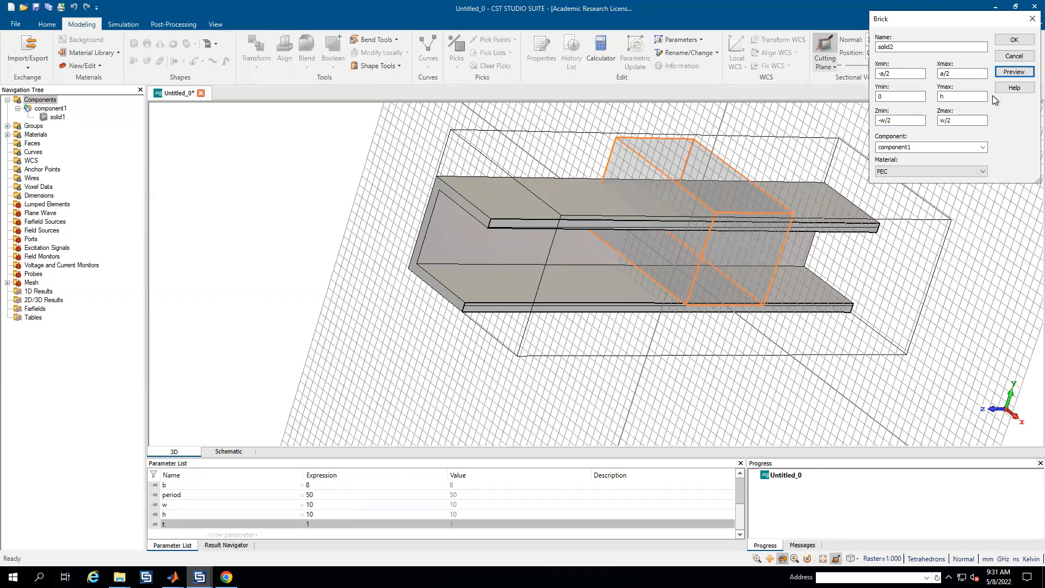
click(1006, 42)
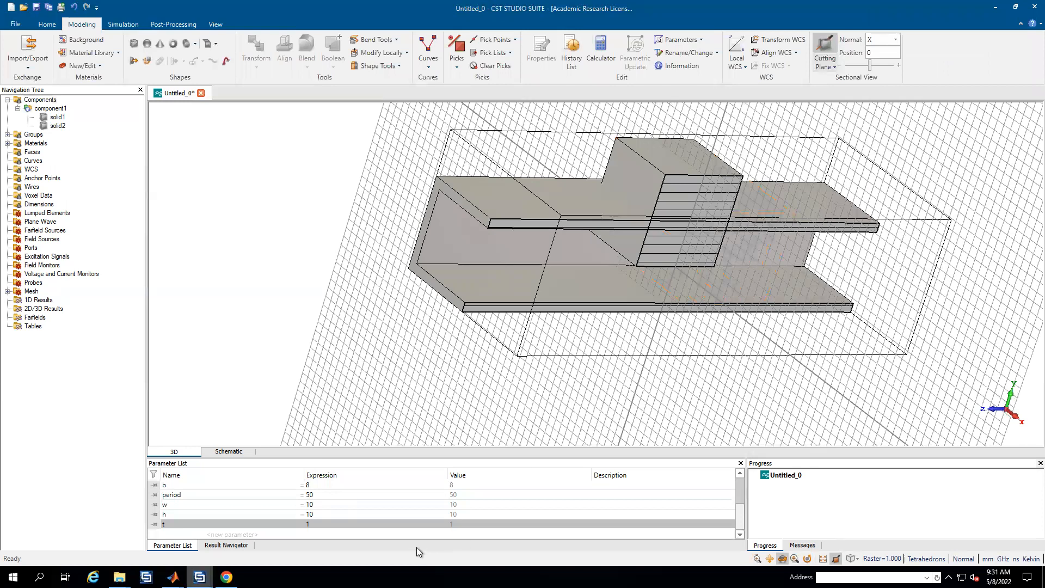
Step: Set the parameter h to 3 to reduce the brick's height
double_click(322, 514)
text(3)
key(Return)
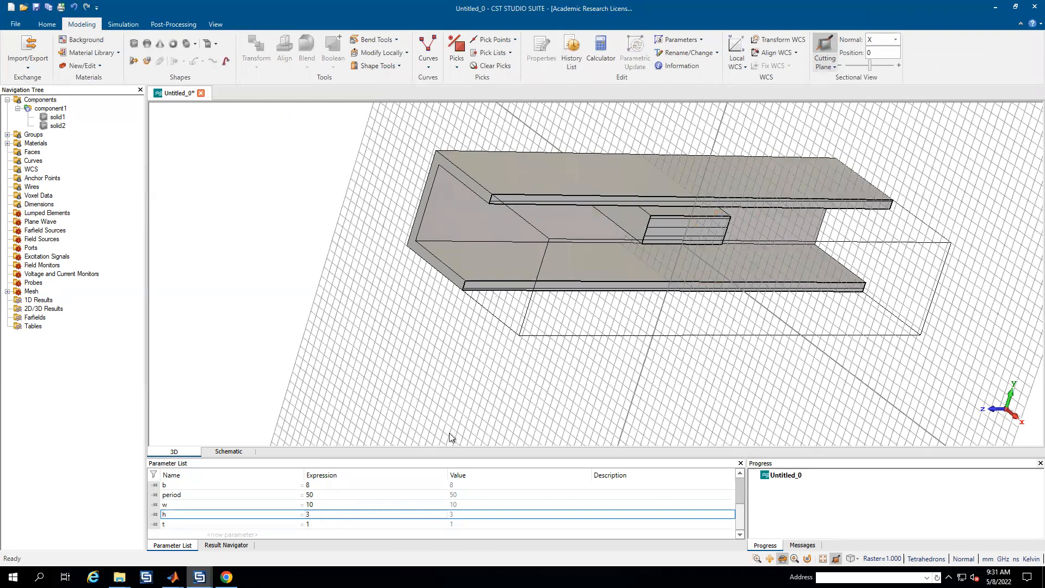
Step: Edit solid2's brick definition so Y runs from -b/2 to -b/2+h, preview it and apply the change
mouse_move(587, 263)
mouse_down()
mouse_move(604, 228)
mouse_move(621, 230)
mouse_move(620, 248)
mouse_move(654, 239)
mouse_up()
double_click(54, 127)
double_click(937, 48)
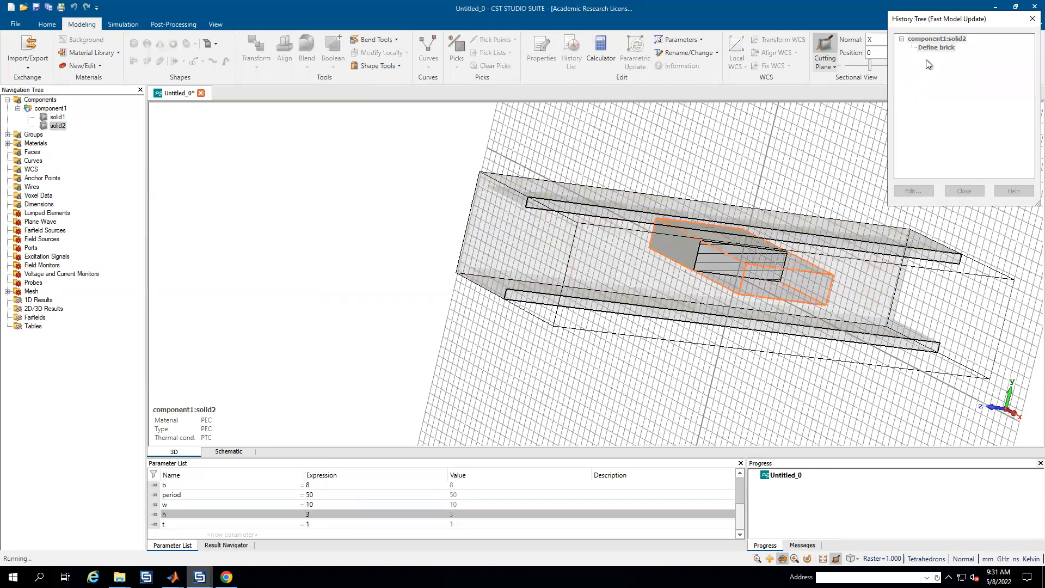
click(907, 93)
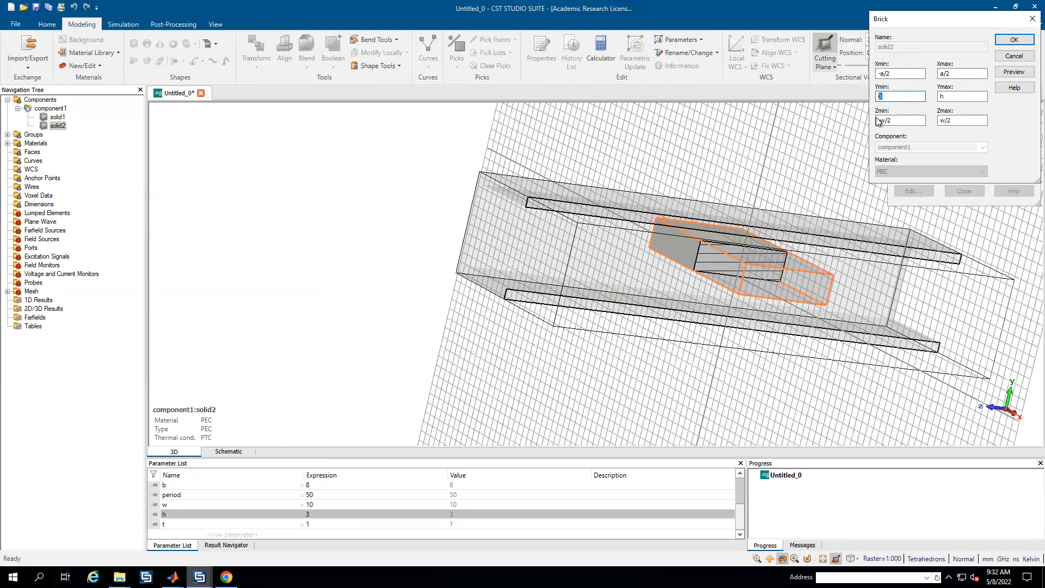
key(Tab)
text(-b/2+h)
click(1015, 71)
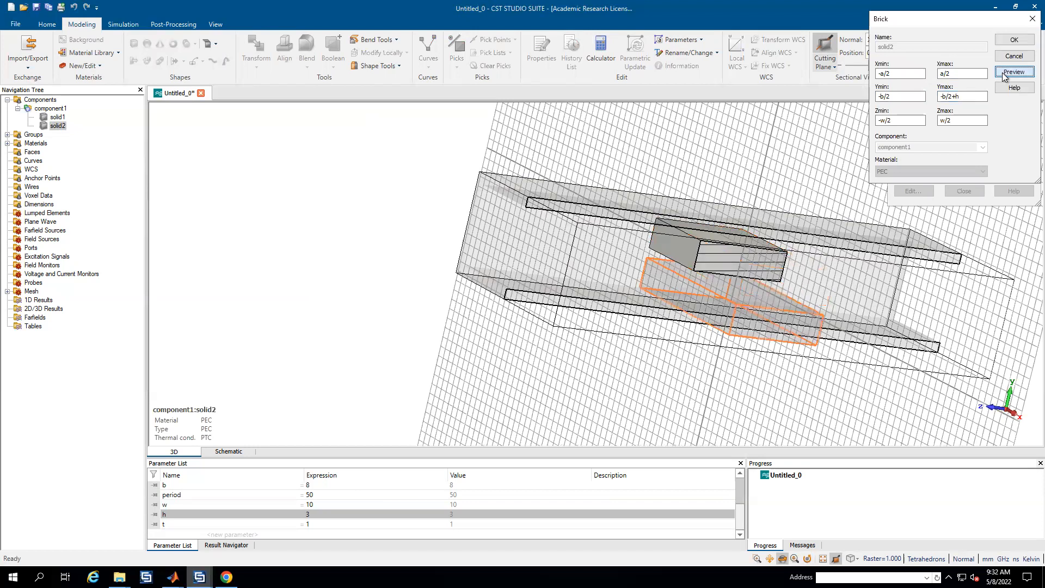
click(1013, 44)
click(966, 189)
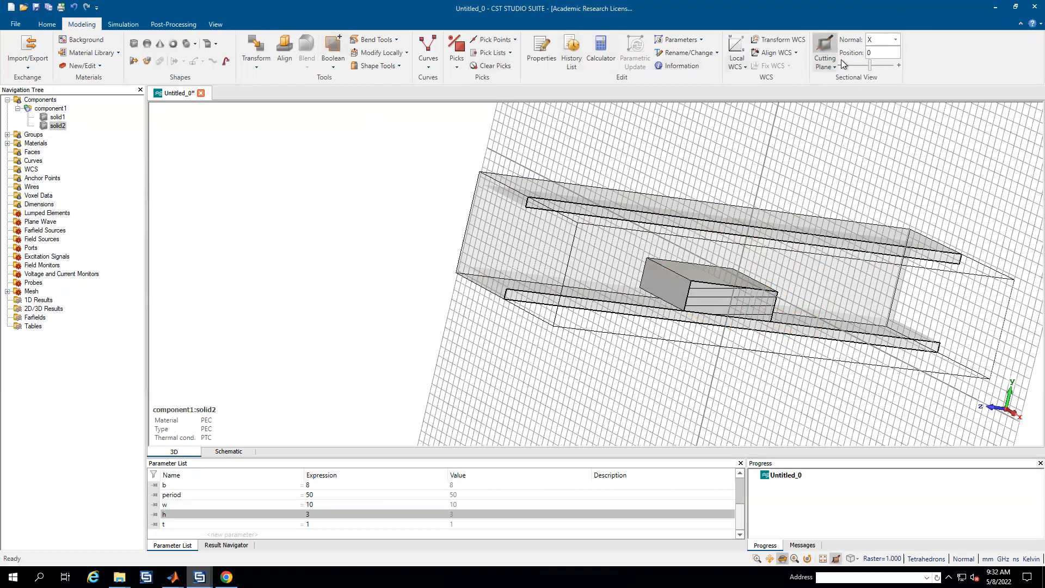
Step: Turn off the cutting plane and examine the complete waveguide with its inner ridge from several angles
click(825, 55)
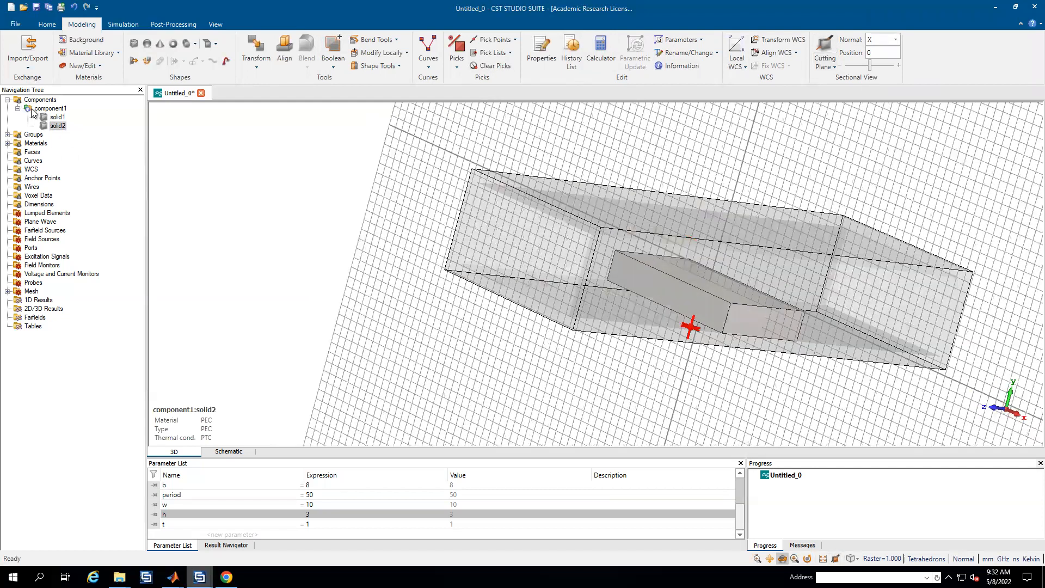
click(39, 99)
drag(722, 282, 740, 288)
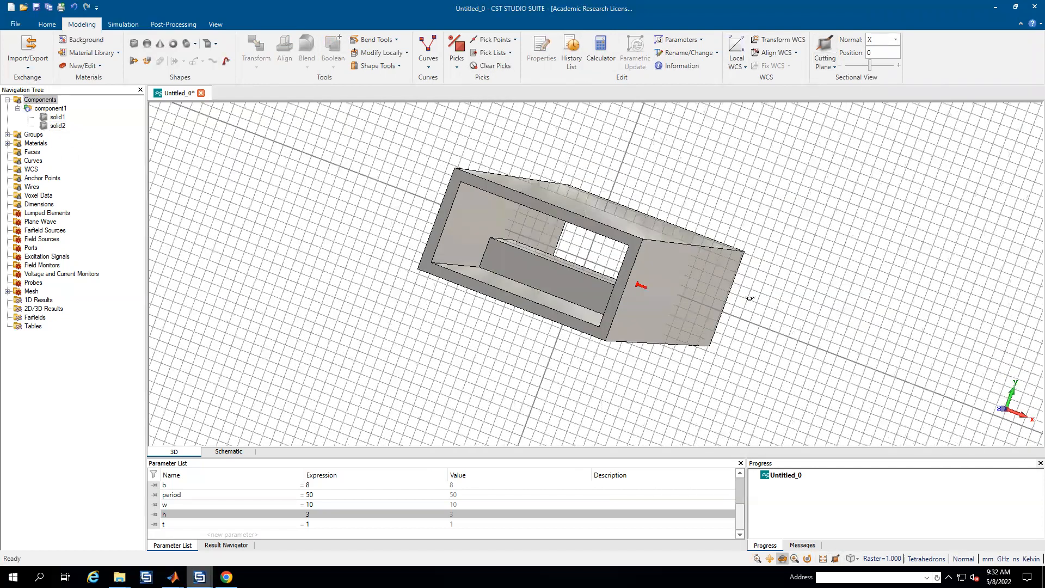
drag(552, 291, 848, 280)
mouse_move(955, 278)
mouse_down()
mouse_move(637, 310)
mouse_move(1008, 308)
mouse_up()
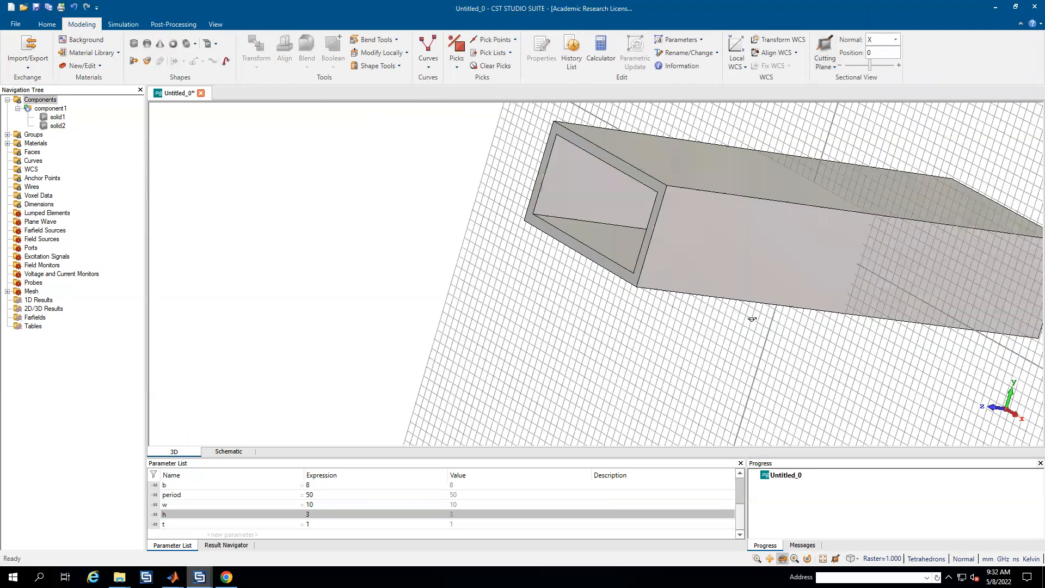
drag(767, 322, 301, 223)
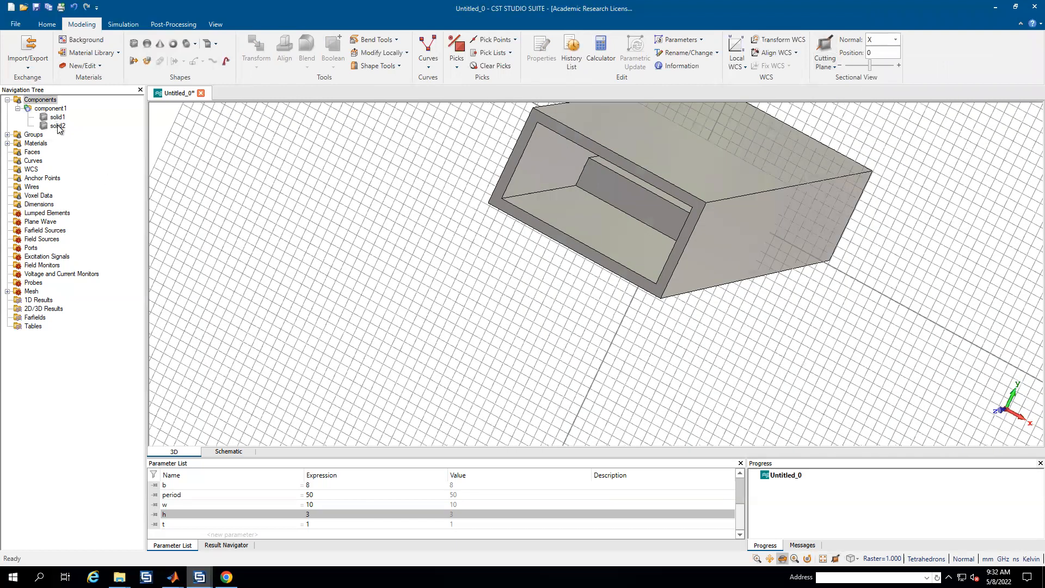
Step: Unite solid1 and solid2 into one solid with the Boolean Add operation
click(57, 117)
shift+click(57, 125)
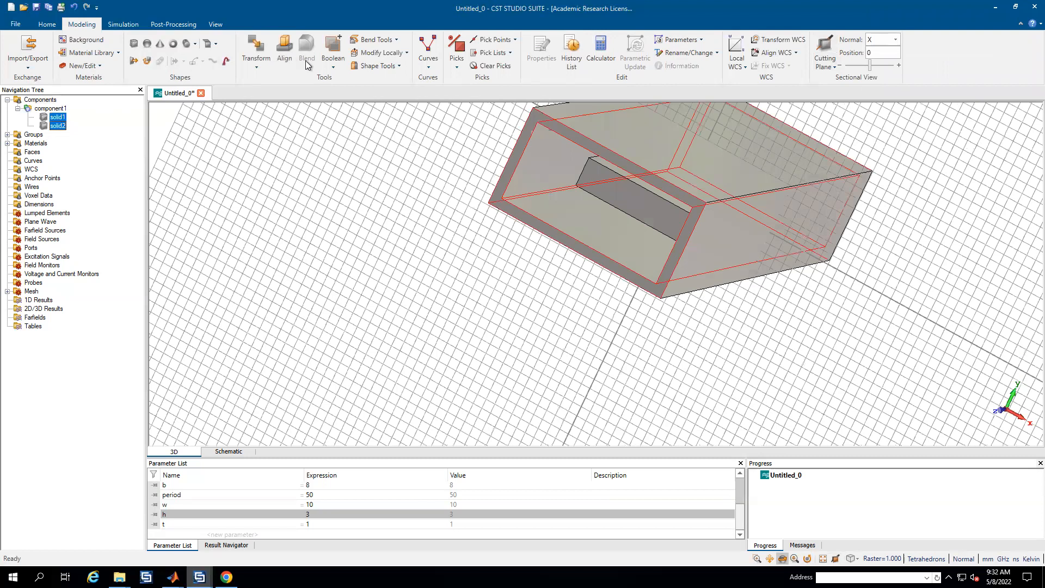
click(334, 61)
click(351, 103)
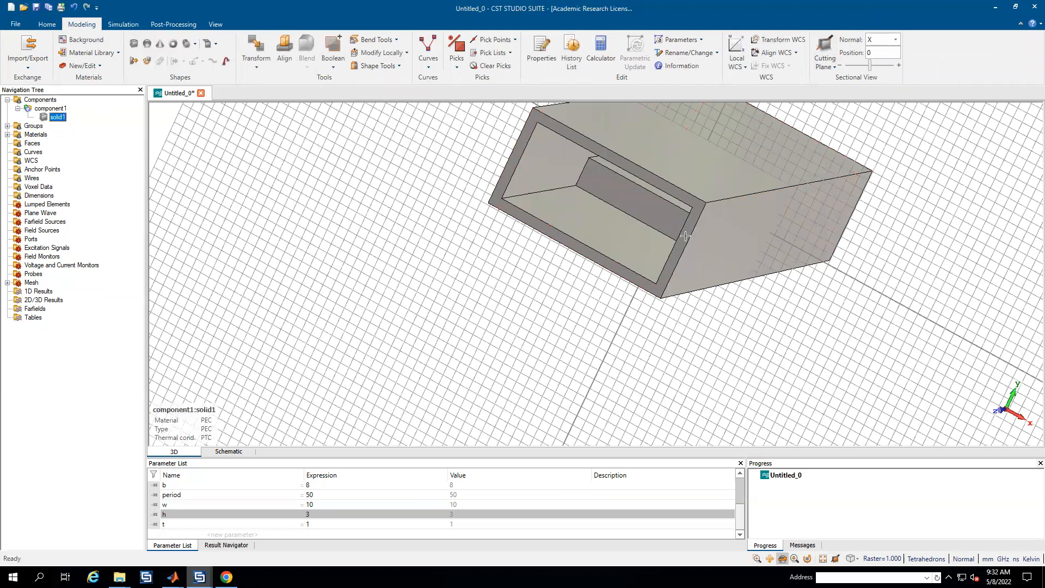
Step: Turn the X-normal cutting plane back on and view the ridge inside the united waveguide
mouse_move(763, 224)
mouse_down()
mouse_move(838, 185)
mouse_move(592, 228)
mouse_up()
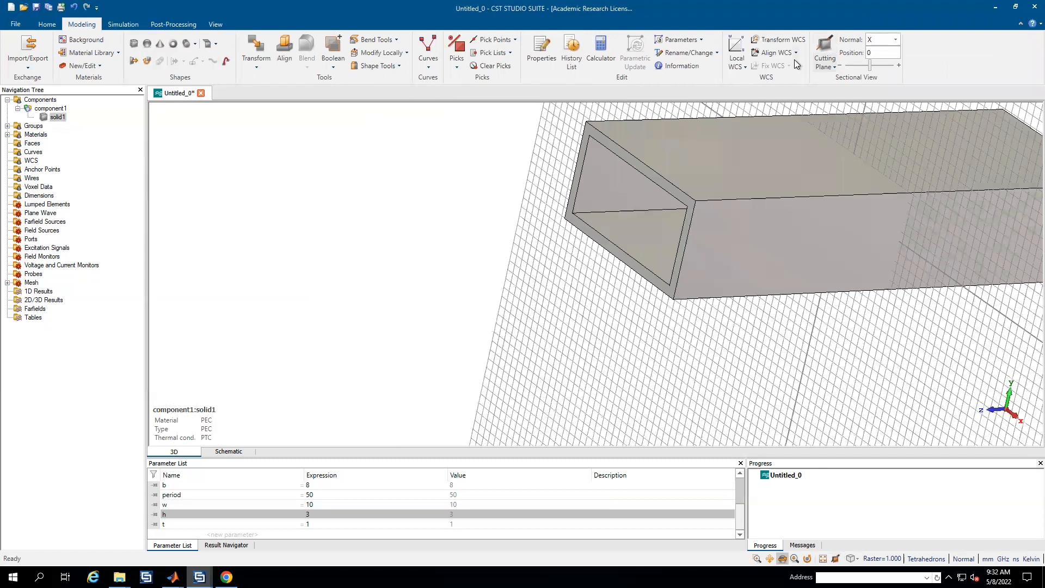
mouse_move(822, 229)
mouse_down()
mouse_move(850, 215)
mouse_move(773, 222)
mouse_move(937, 158)
mouse_move(813, 218)
mouse_up()
scroll(796, 224, down, 5)
scroll(834, 216, up, 3)
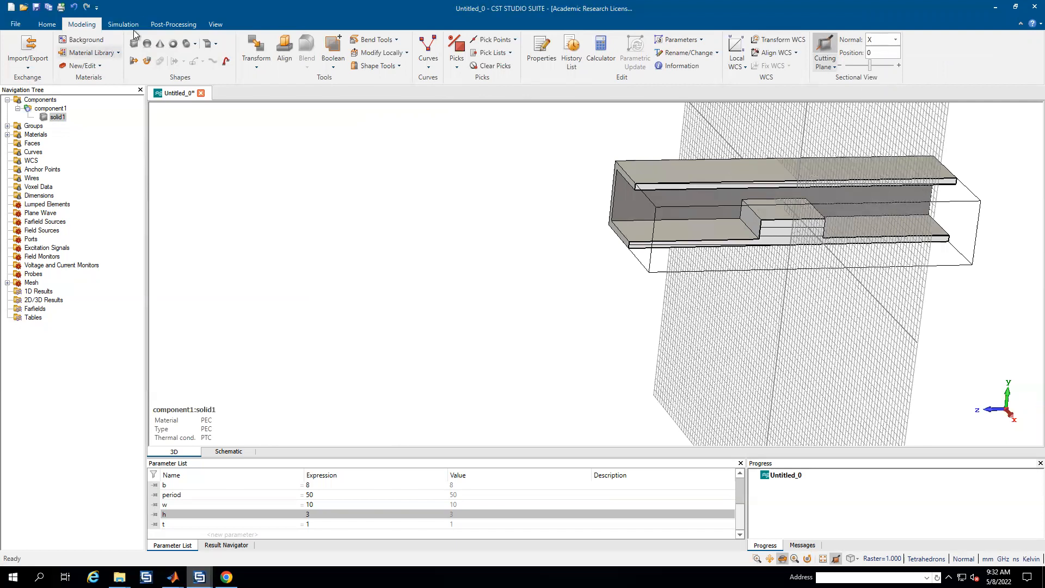
Step: Check the background properties and accept the Normal material with epsilon and mu of 1.0 and zero surrounding distances
click(131, 25)
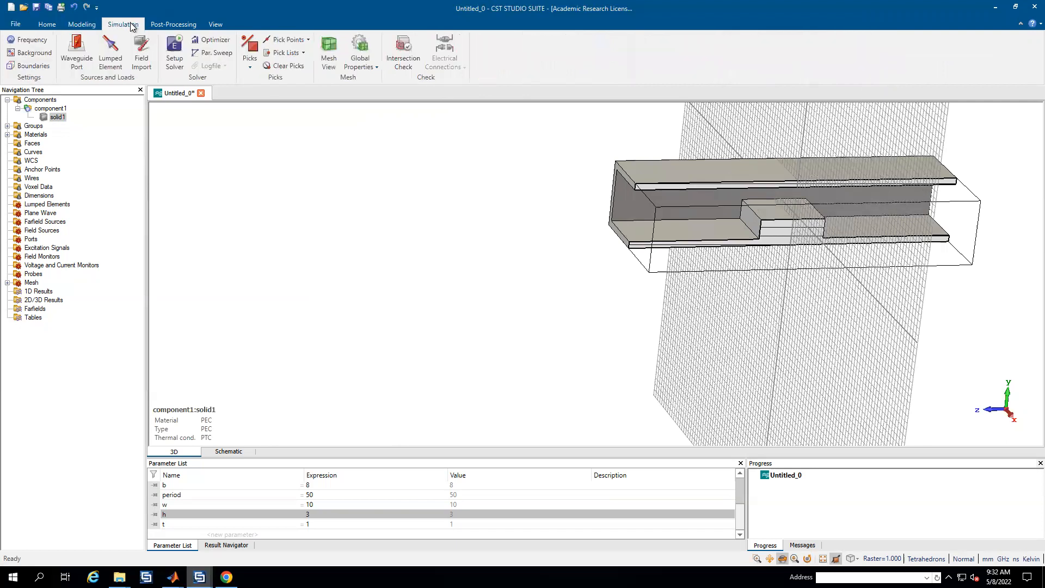
click(31, 51)
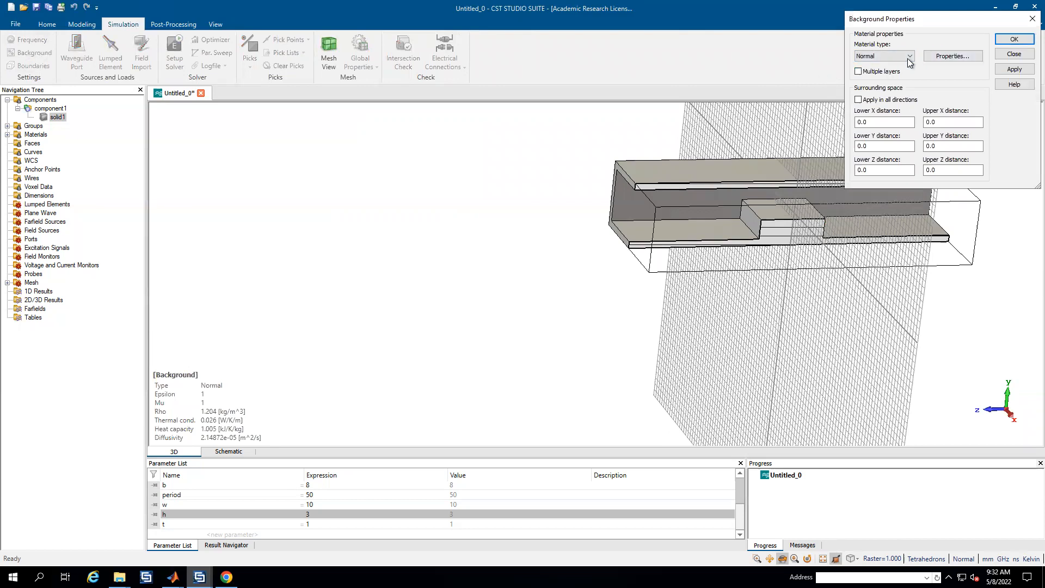
click(953, 56)
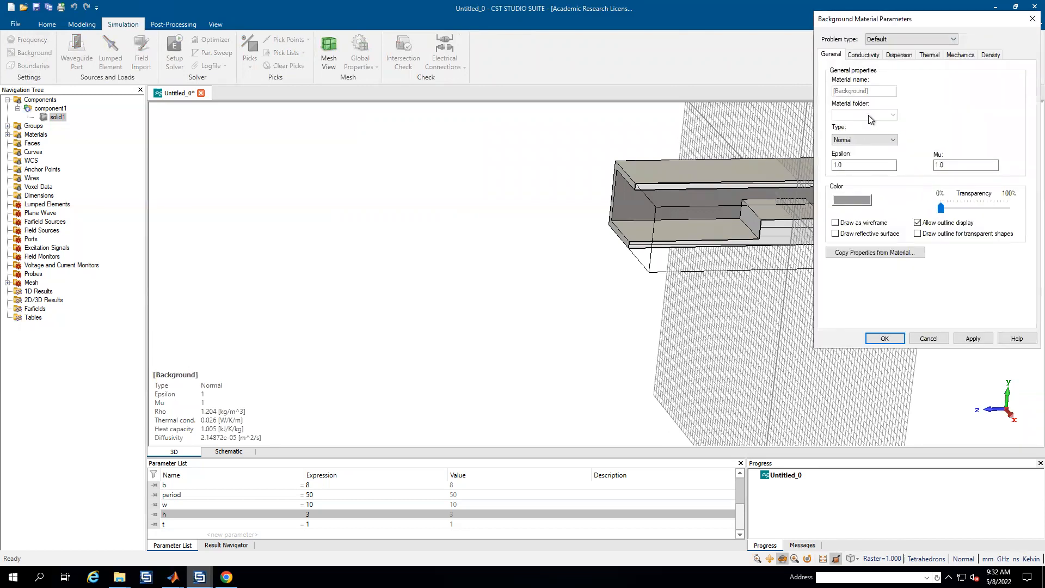
click(886, 338)
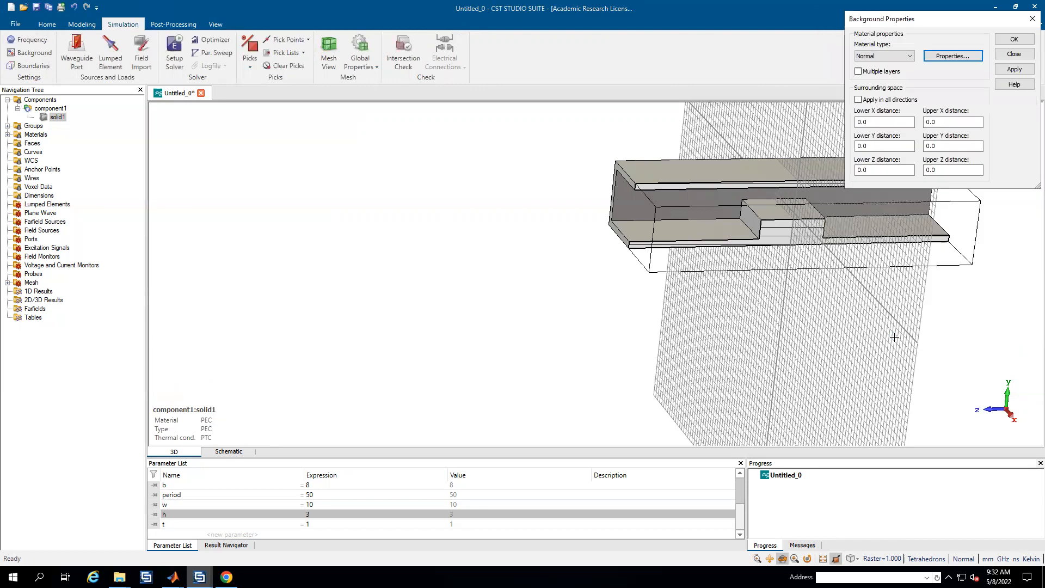
click(1020, 39)
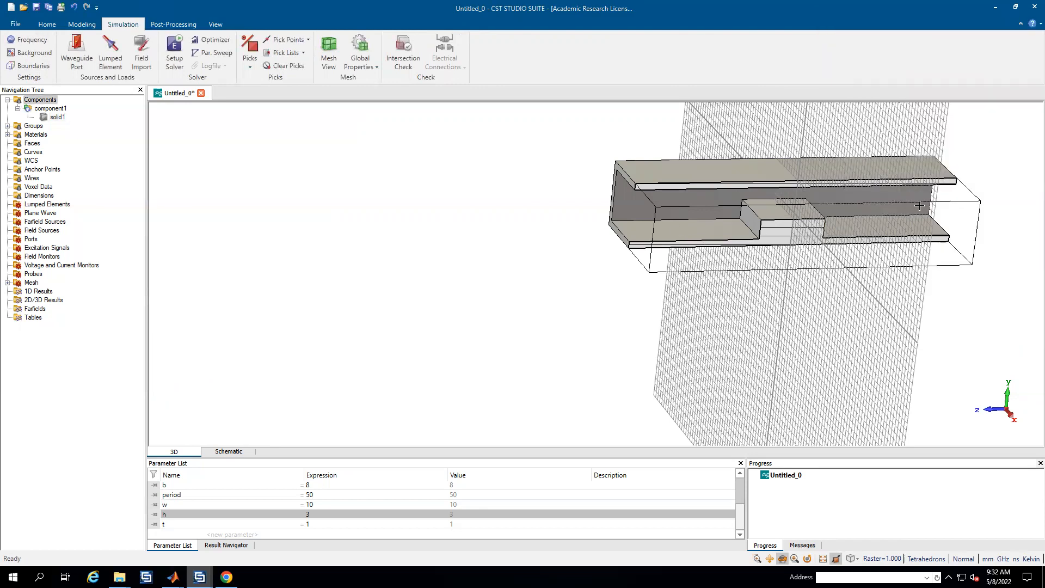
Step: Set the maximum simulation frequency to 100 GHz and close the eigenmode solver parameters
drag(766, 235, 779, 237)
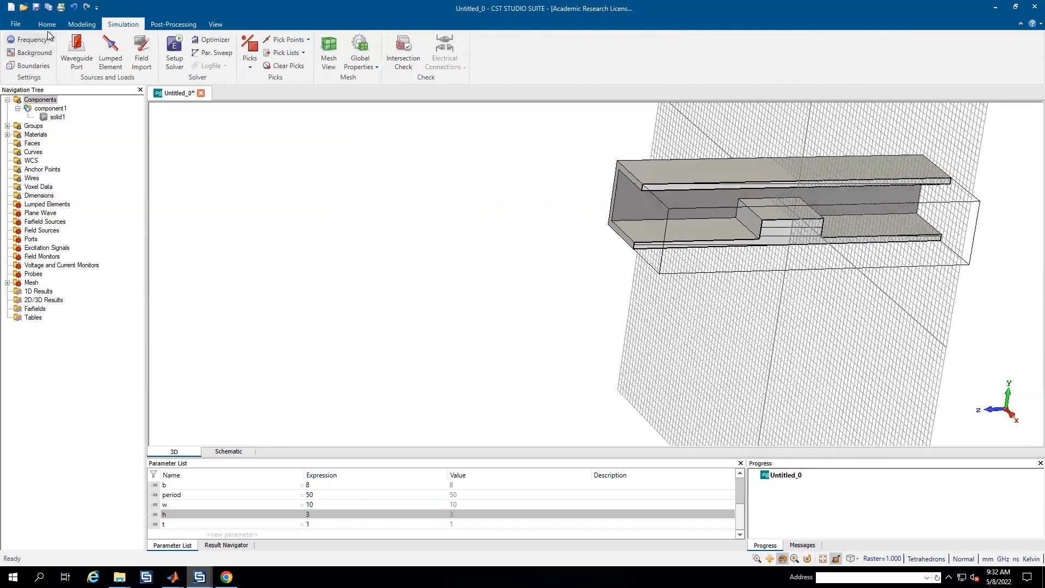
click(26, 41)
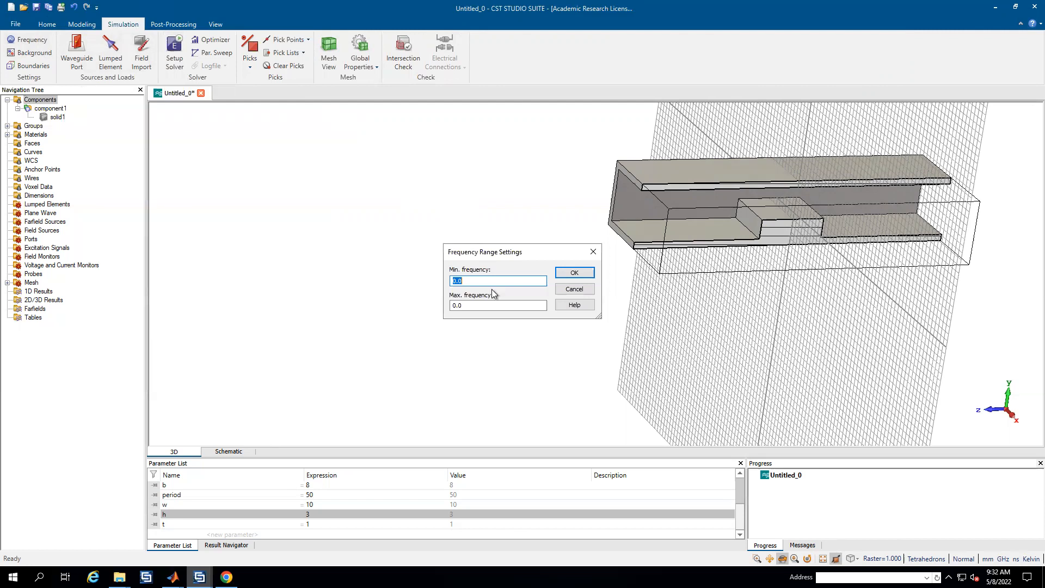
key(Tab)
text(100)
click(587, 273)
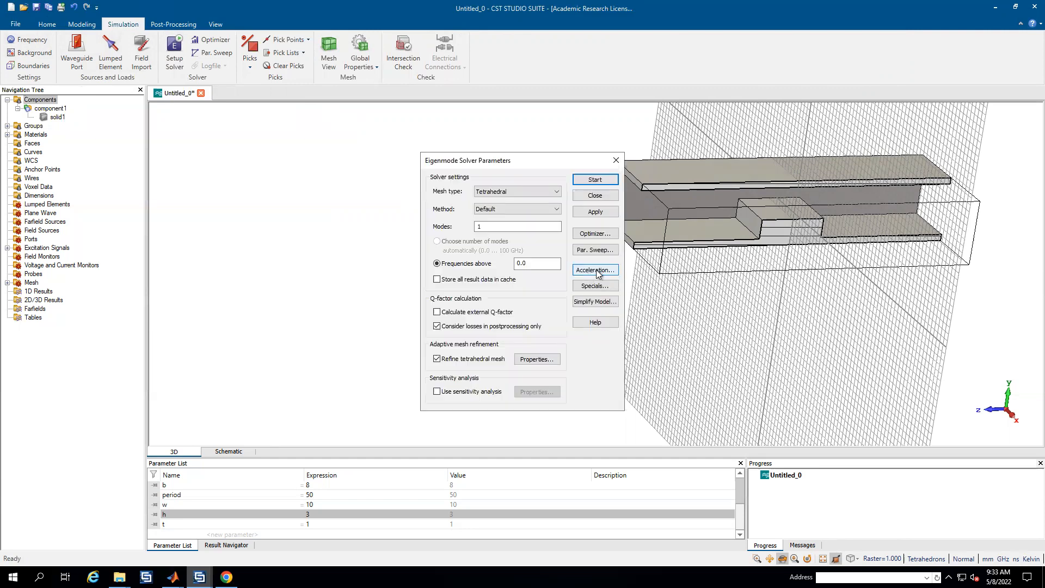
click(616, 161)
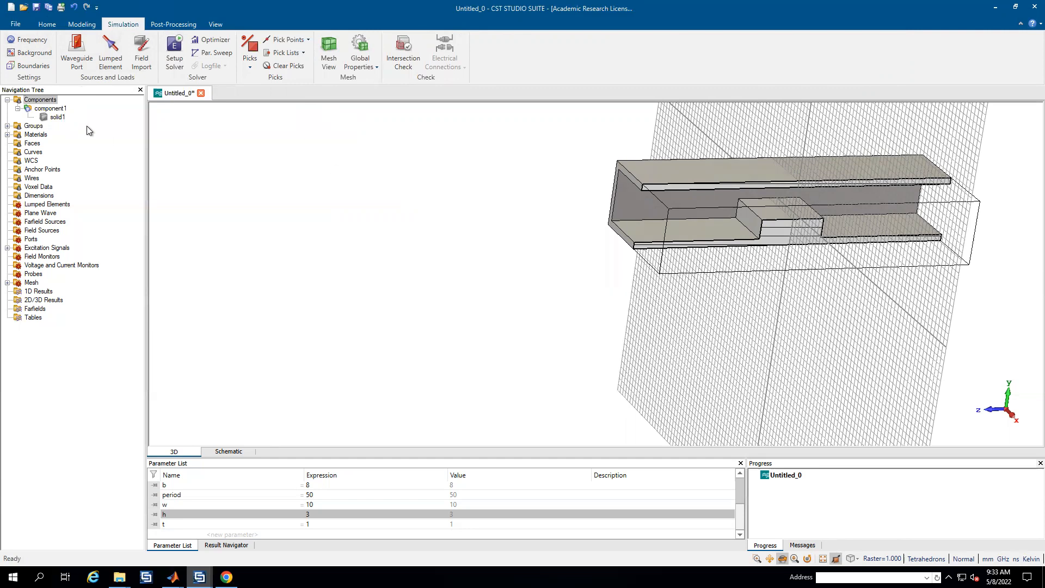
Step: Set the Z boundaries to periodic and the X and Y boundaries to electric (Et = 0)
click(30, 68)
drag(871, 19, 300, 152)
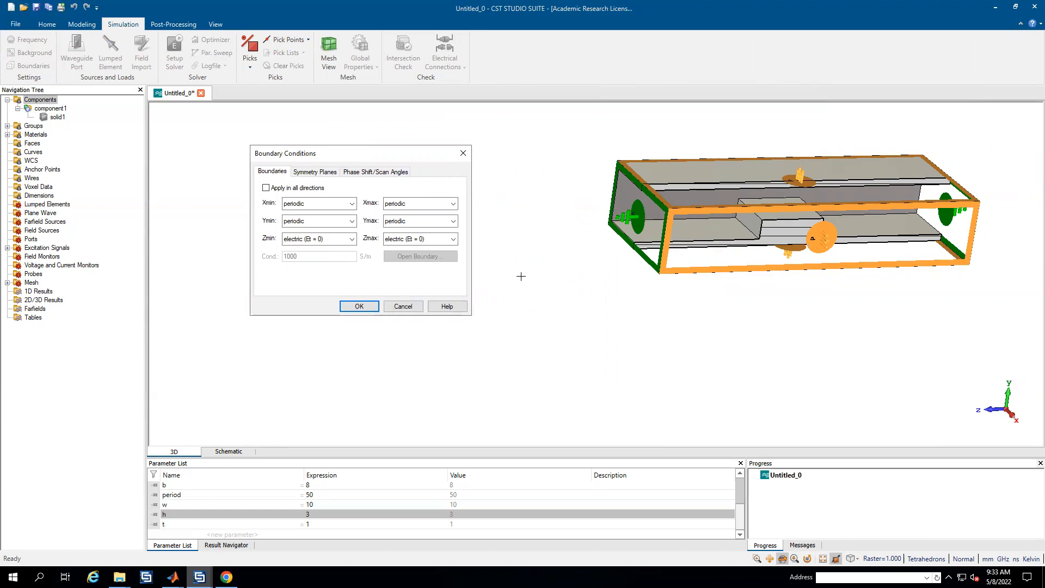
click(286, 189)
click(267, 187)
click(321, 205)
click(313, 214)
click(333, 221)
click(336, 233)
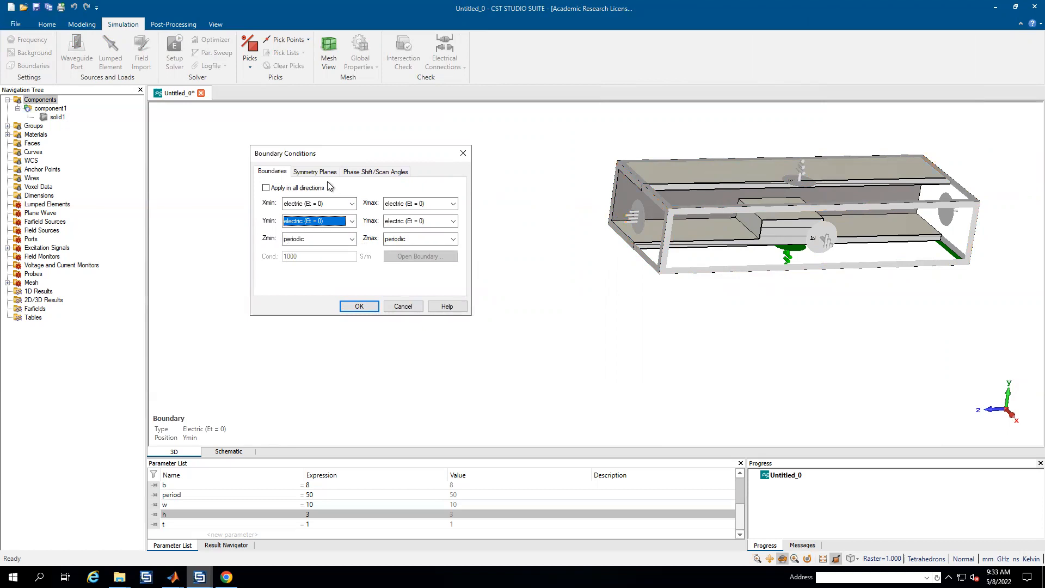
Step: Set the periodic boundary's Z phase shift to a new parameter Phase_Z with value 0 and accept the boundary conditions
click(374, 172)
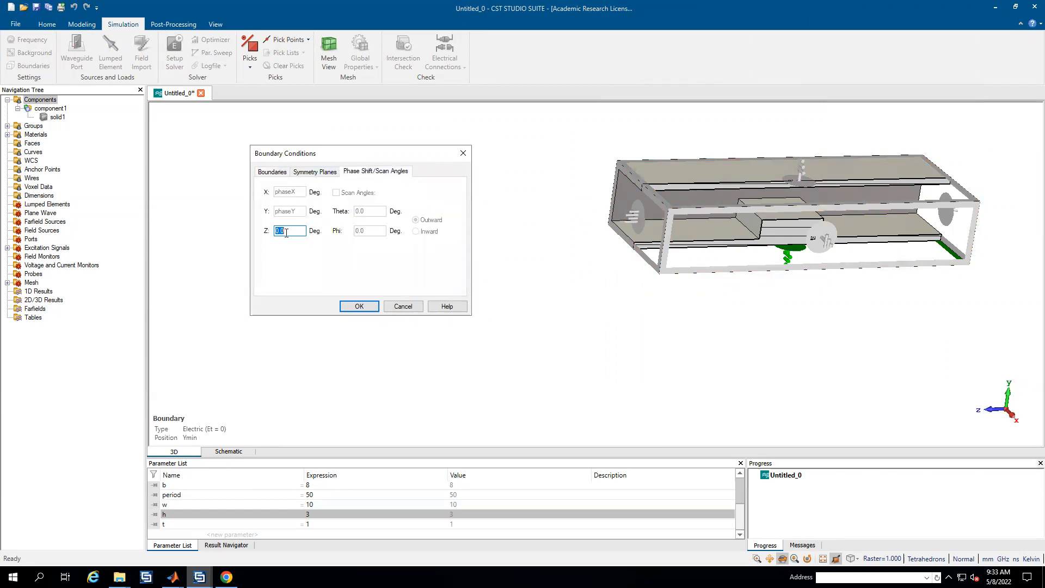
text(-Phase_Z)
key(Return)
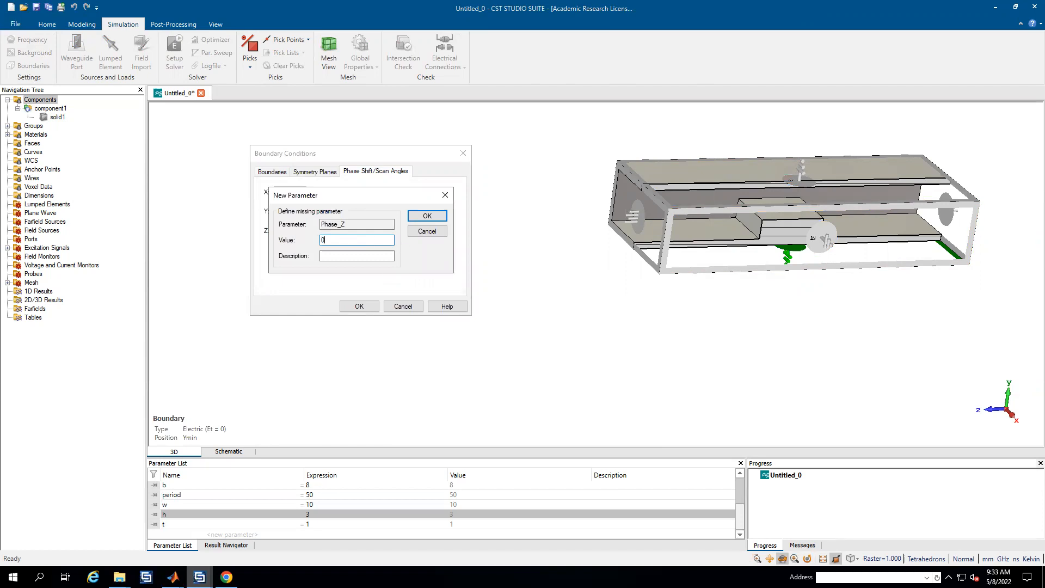
text(0)
click(427, 216)
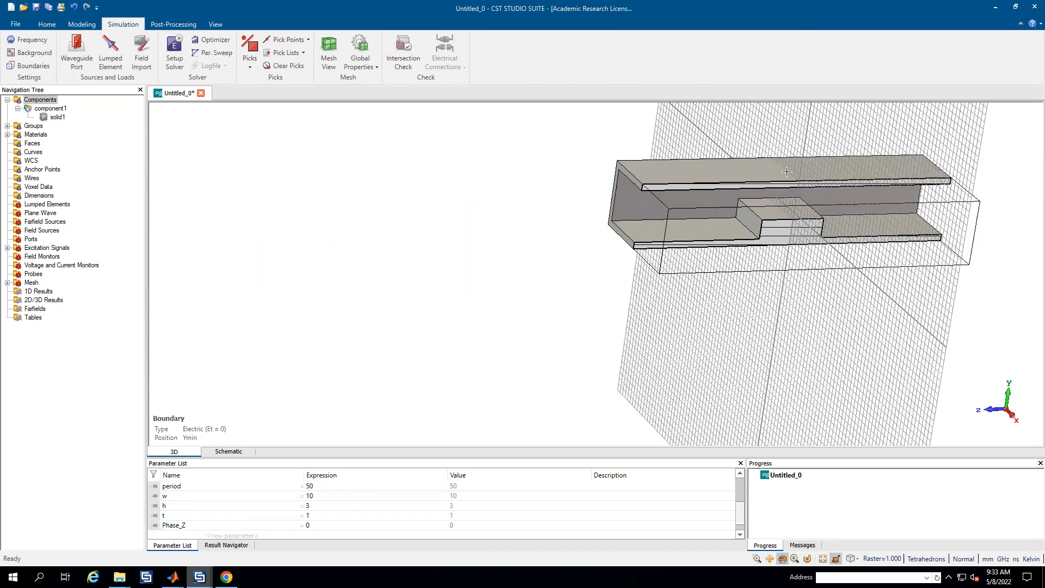
Step: Set the eigenmode solver to calculate 3 modes and start the simulation
click(48, 25)
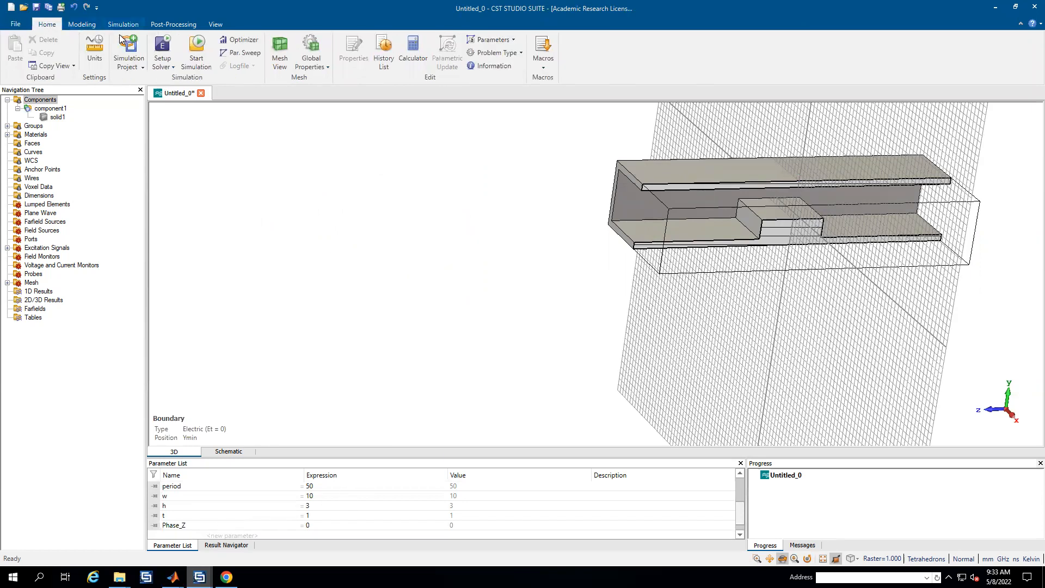
click(163, 46)
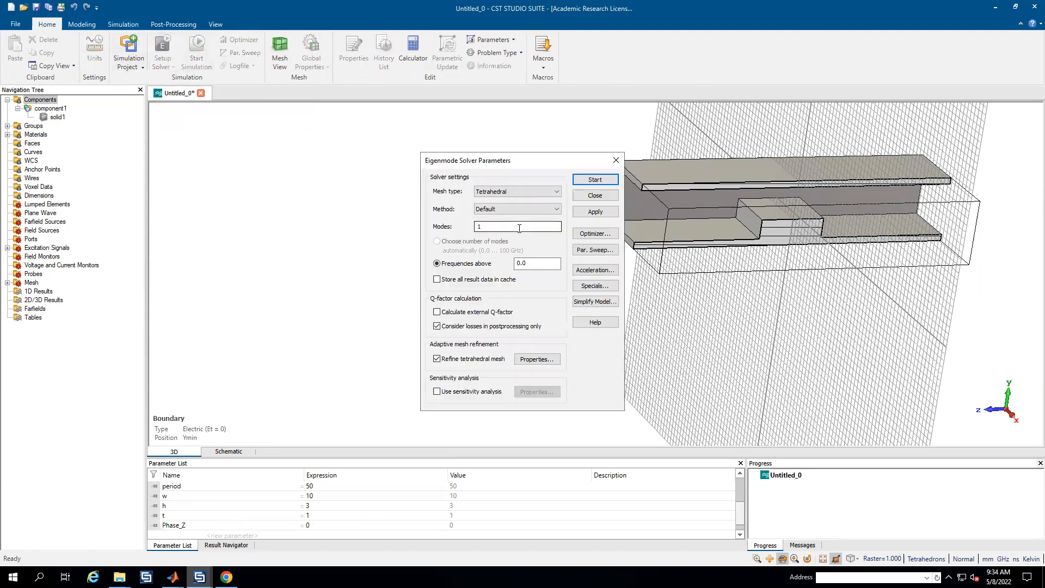
drag(519, 228, 464, 228)
click(595, 180)
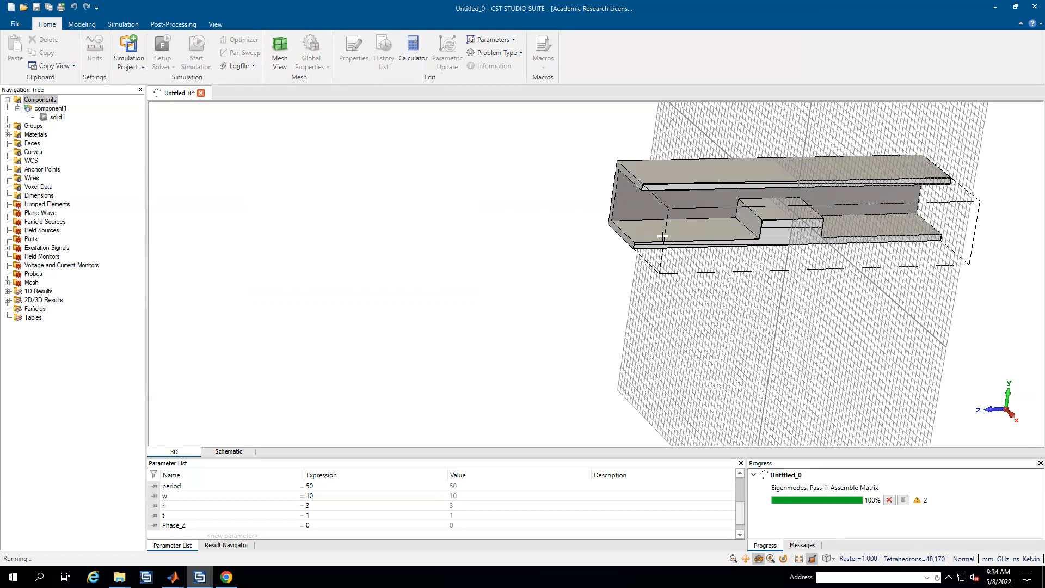
drag(969, 231, 669, 257)
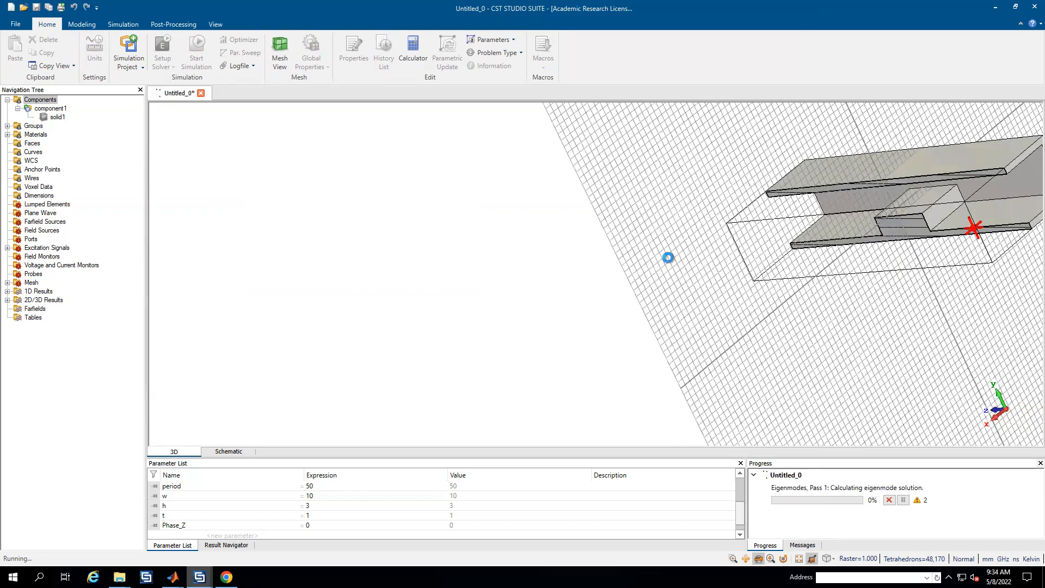
mouse_move(807, 309)
mouse_down()
mouse_move(863, 411)
mouse_move(806, 319)
mouse_move(901, 335)
mouse_up()
scroll(998, 282, up, 3)
drag(998, 282, 970, 284)
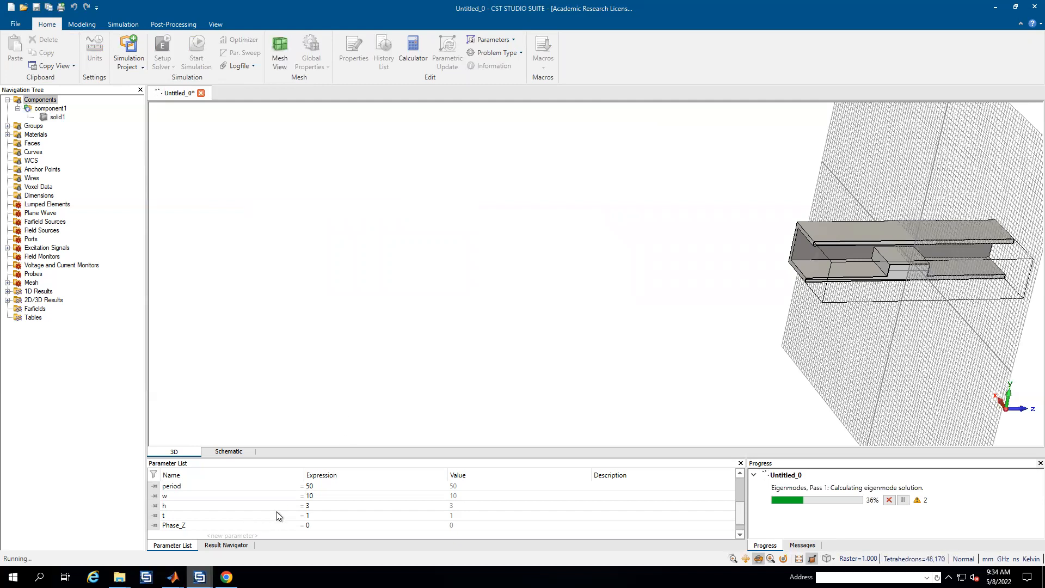
Step: Examine the available 1D and 2D/3D results and the adaptive meshing plots of solver time and mesh cells while the solver runs
click(7, 292)
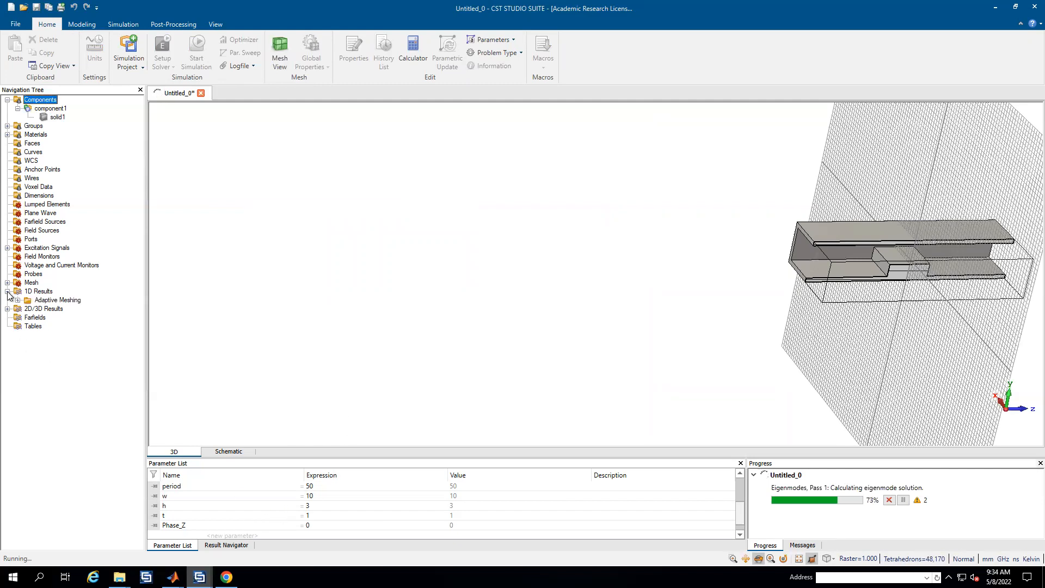
click(7, 309)
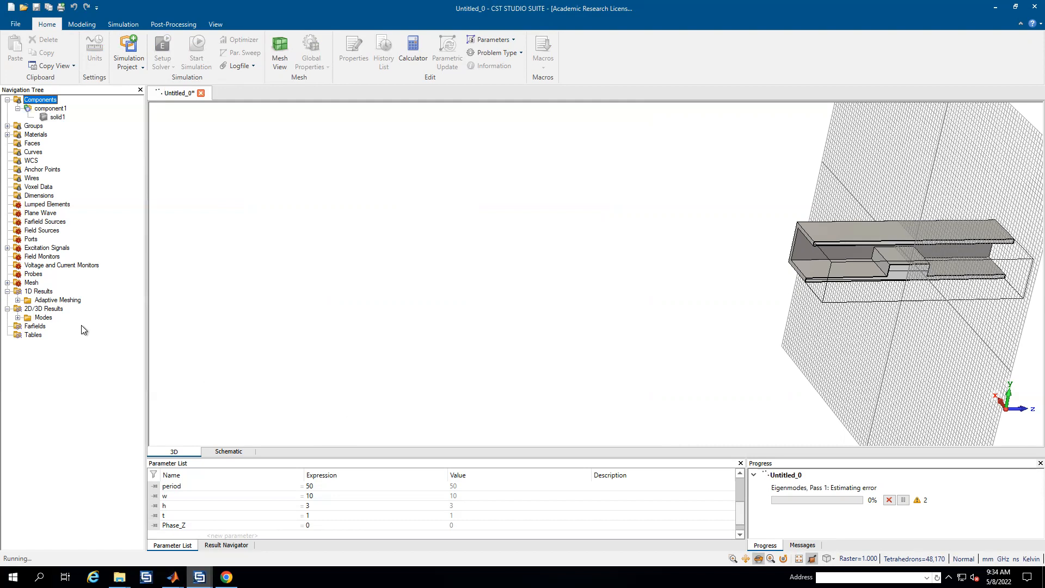
click(18, 317)
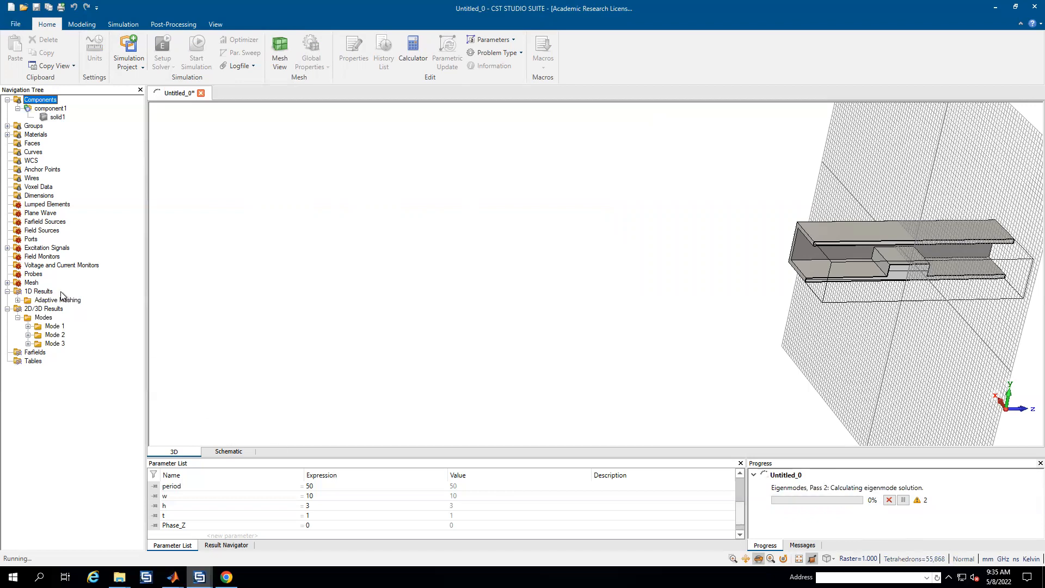
click(18, 301)
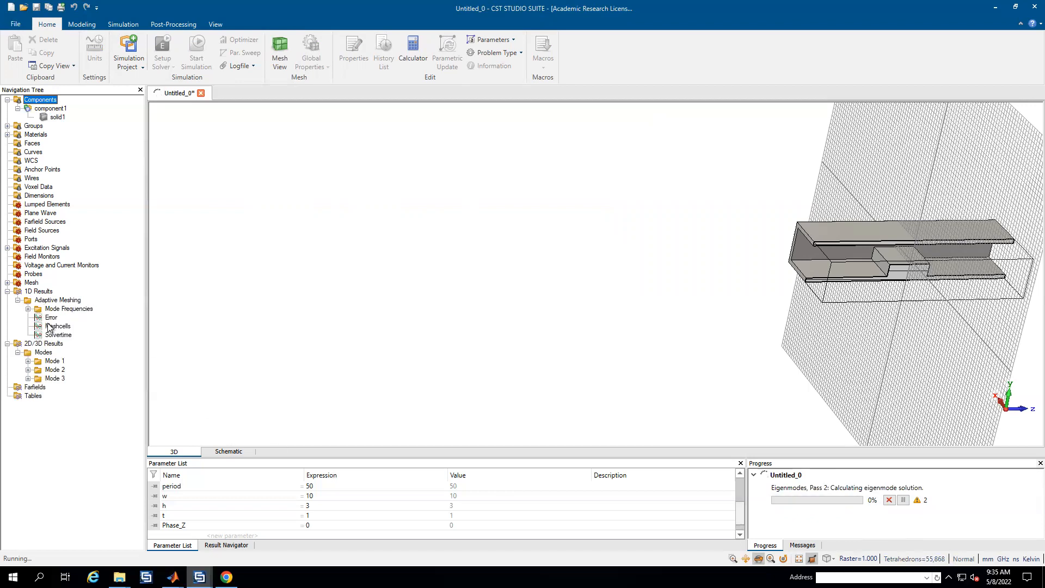
click(57, 335)
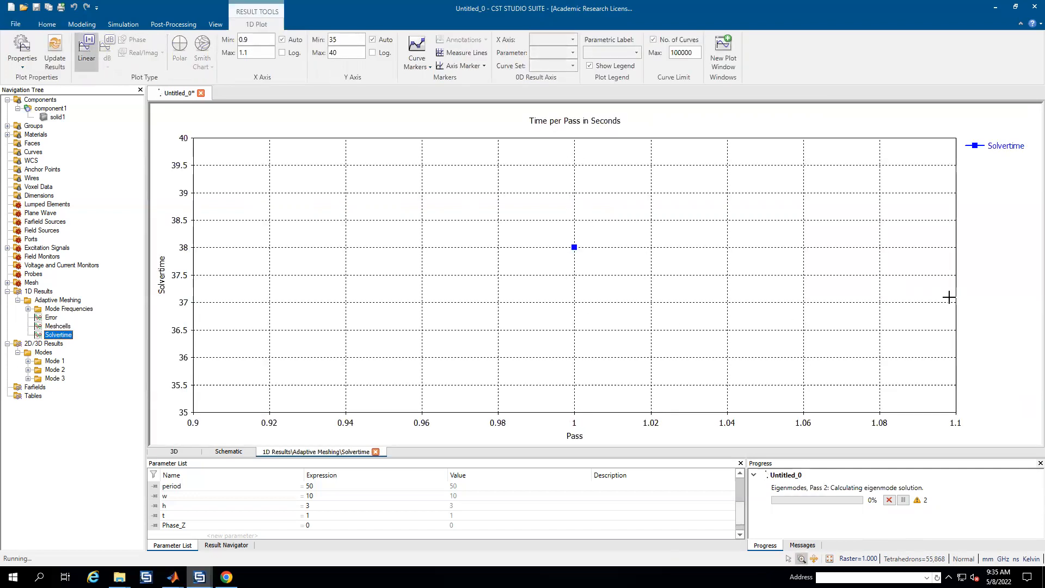
click(55, 327)
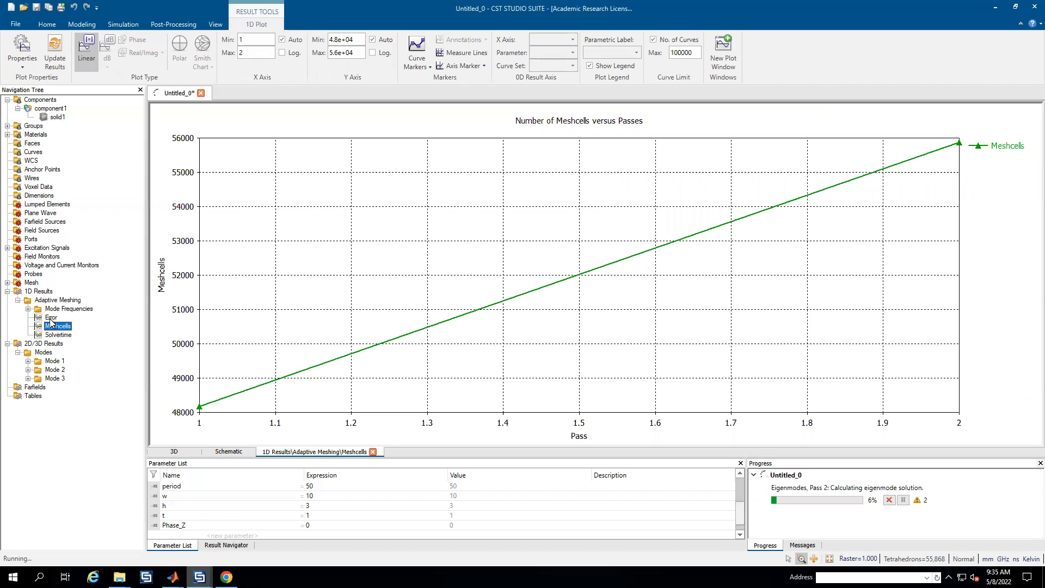
click(51, 318)
click(57, 335)
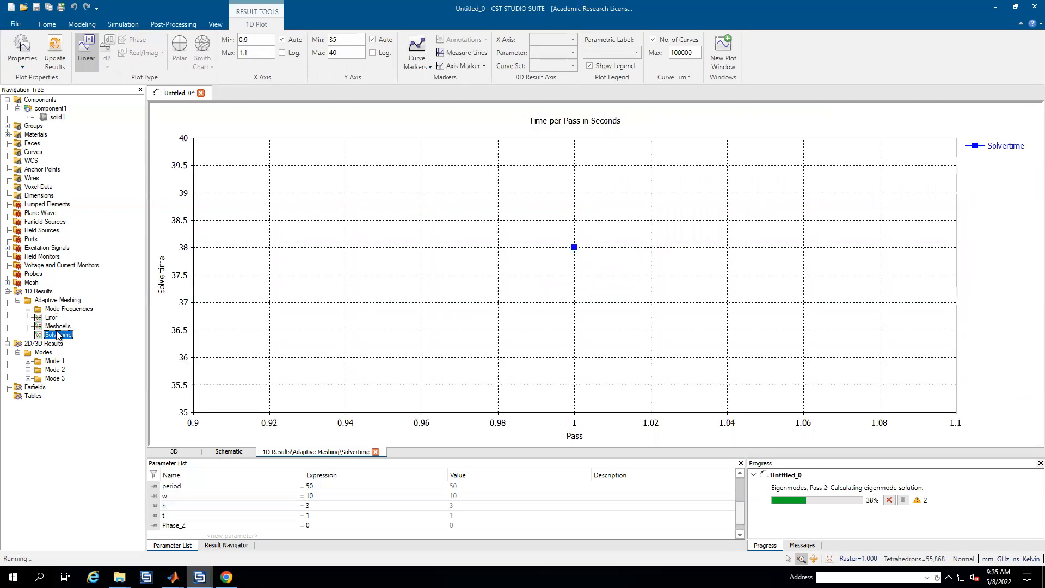
click(60, 327)
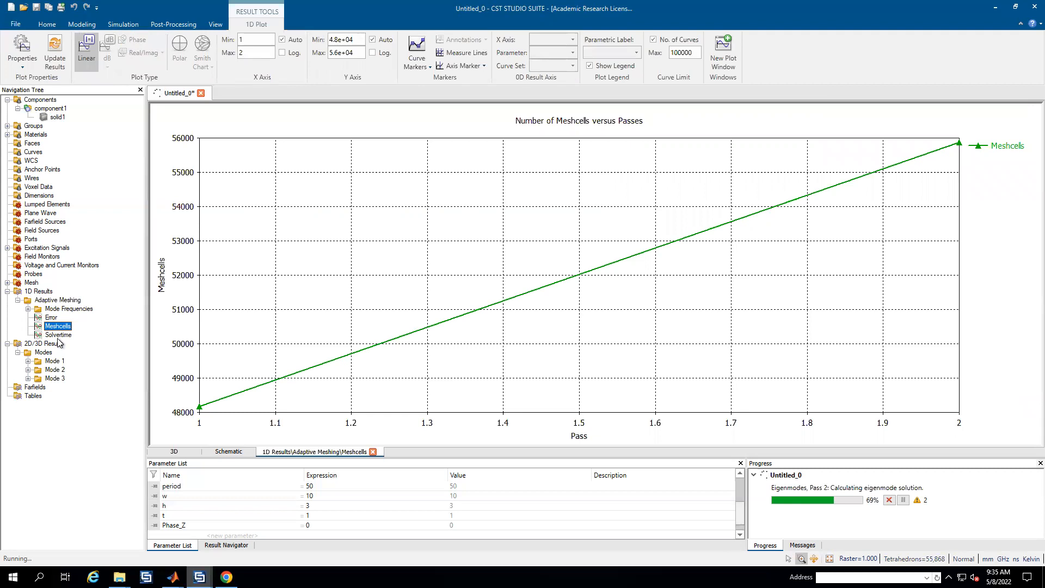
Step: View the adaptive meshing mode frequencies of all modes per pass and collapse the Adaptive Meshing results
click(29, 310)
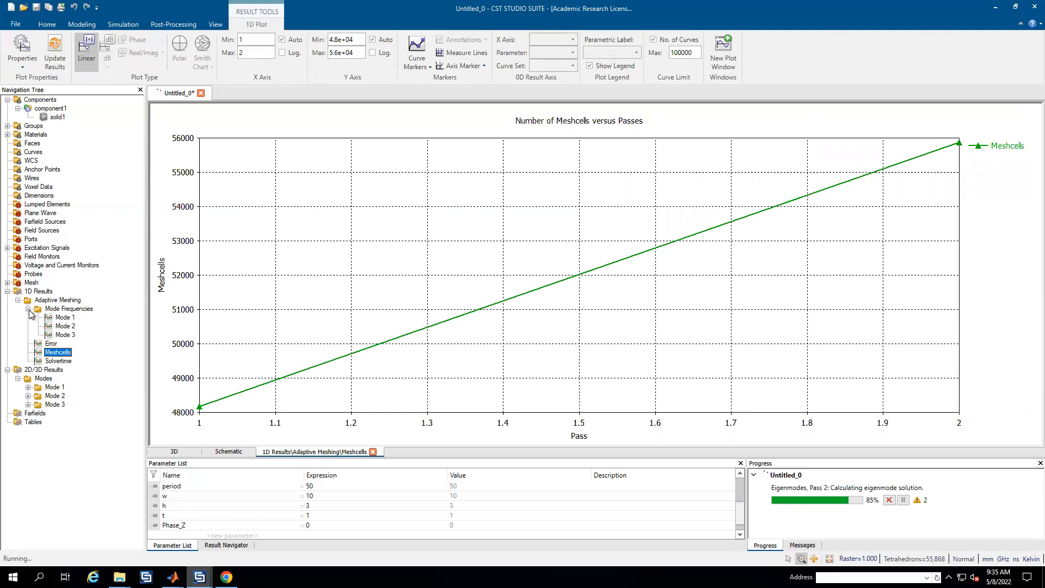
click(48, 318)
click(28, 309)
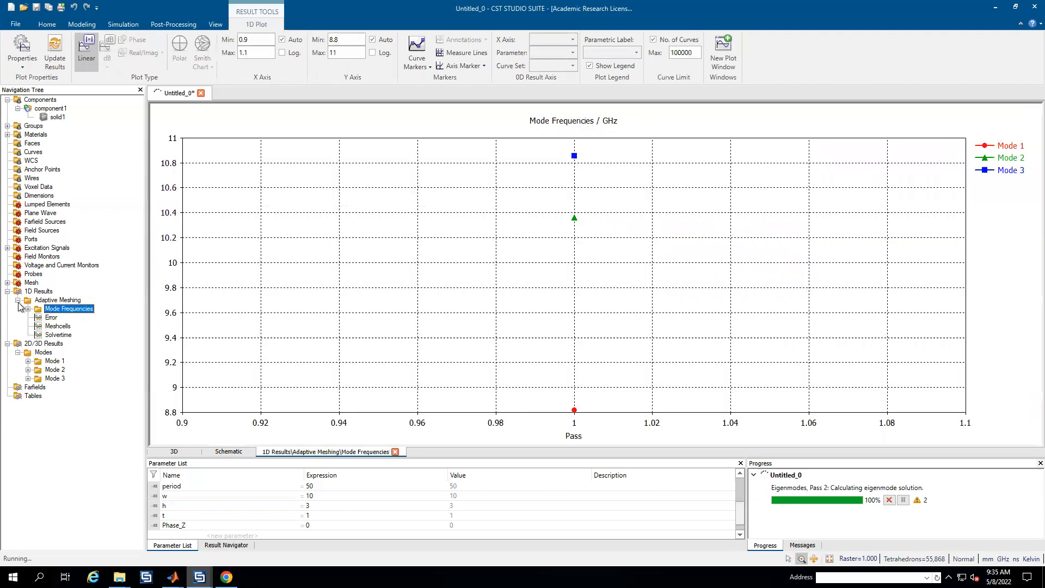
click(18, 300)
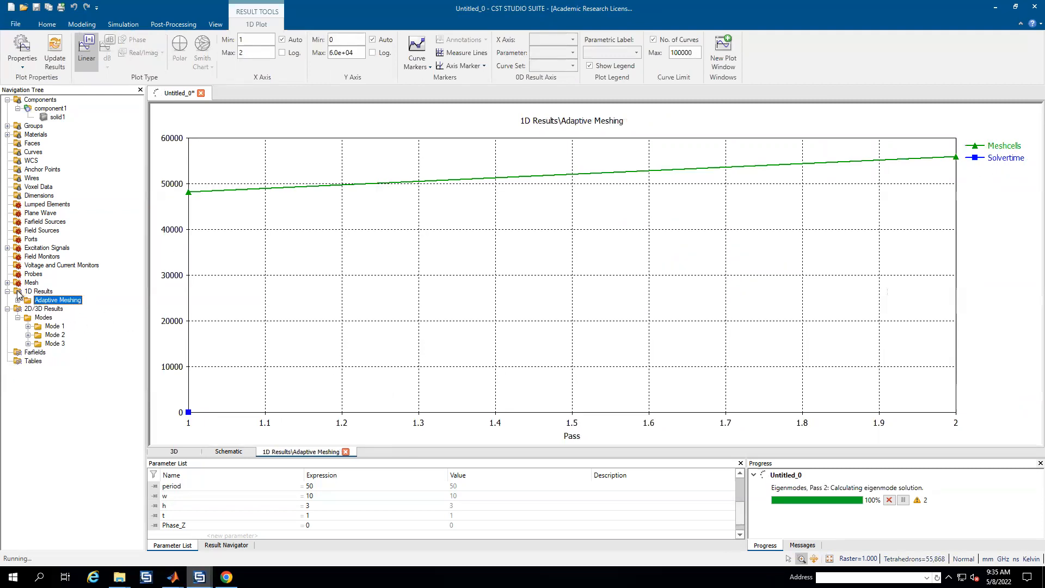
Step: Return to the 3D waveguide model and reset its view
click(40, 99)
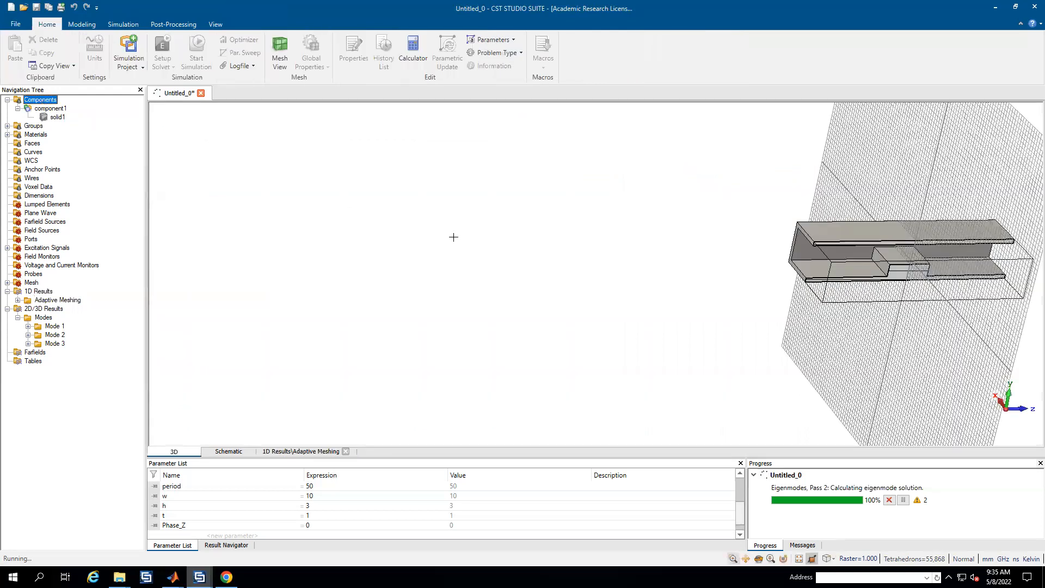
click(215, 24)
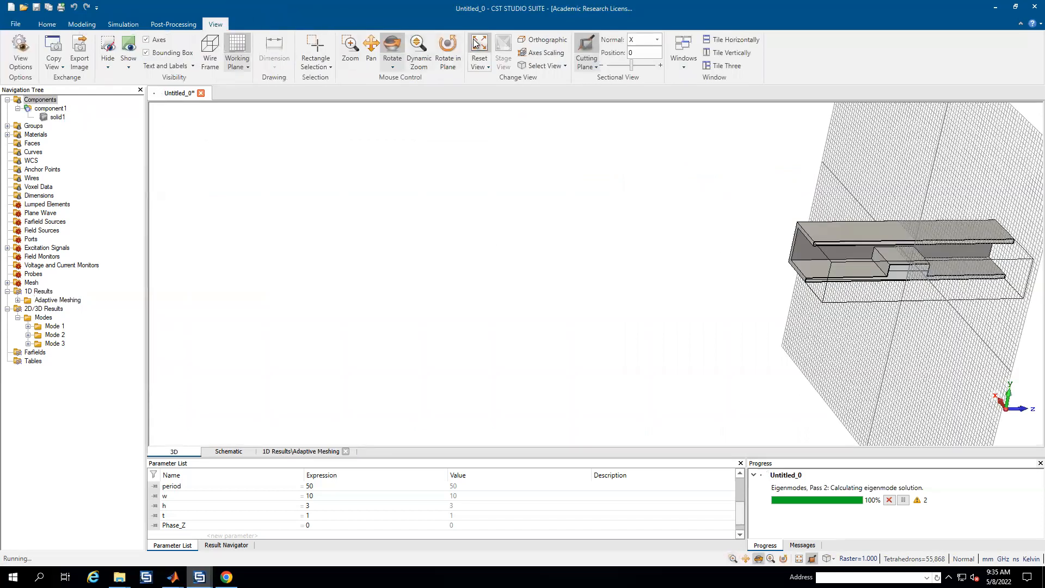
click(479, 49)
scroll(711, 202, down, 3)
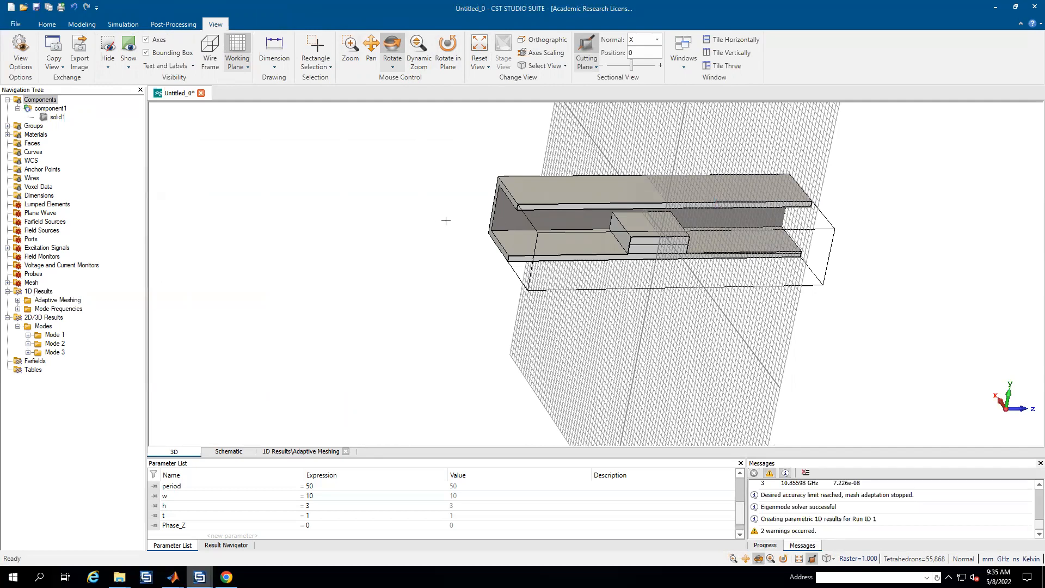
Step: Examine the calculated frequencies of Mode 1, Mode 2 and Mode 3, both individually and together in one plot
click(18, 308)
click(50, 318)
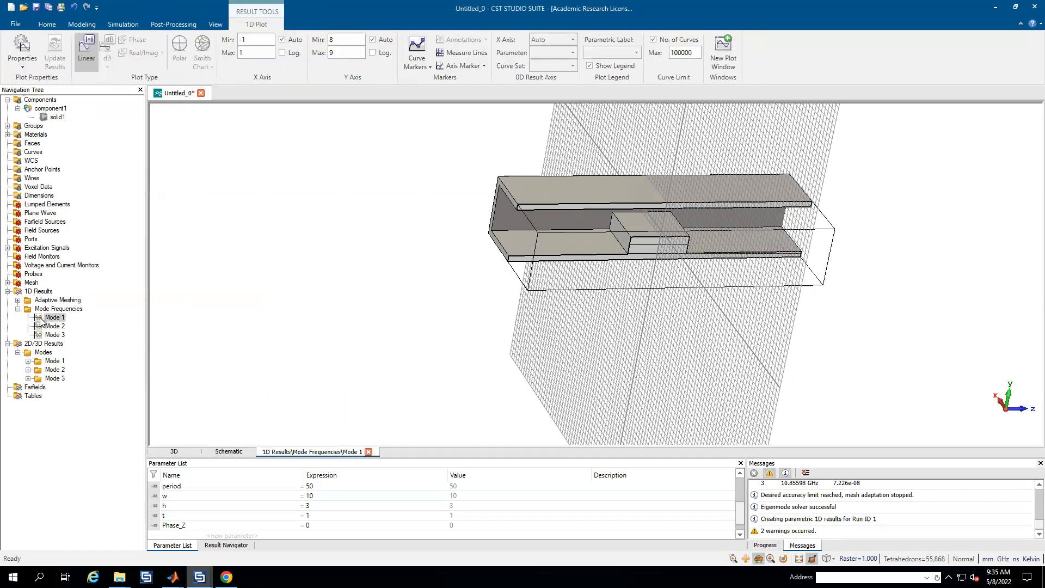
click(53, 326)
click(54, 335)
click(58, 309)
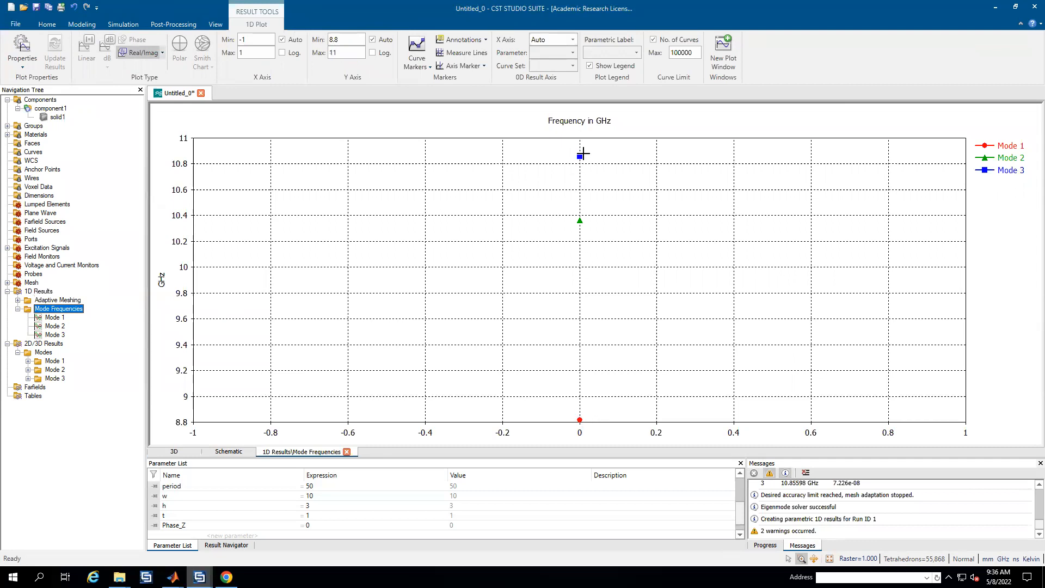
click(54, 318)
click(55, 327)
click(55, 335)
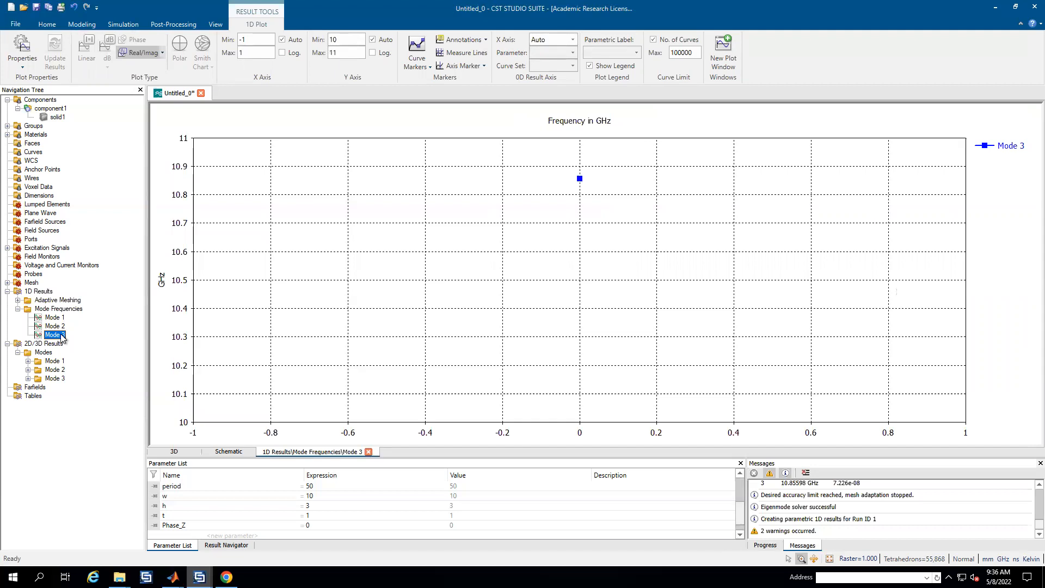
Step: Display the Mode 1 electric field as a contour plot on the X-normal cutting plane
click(29, 362)
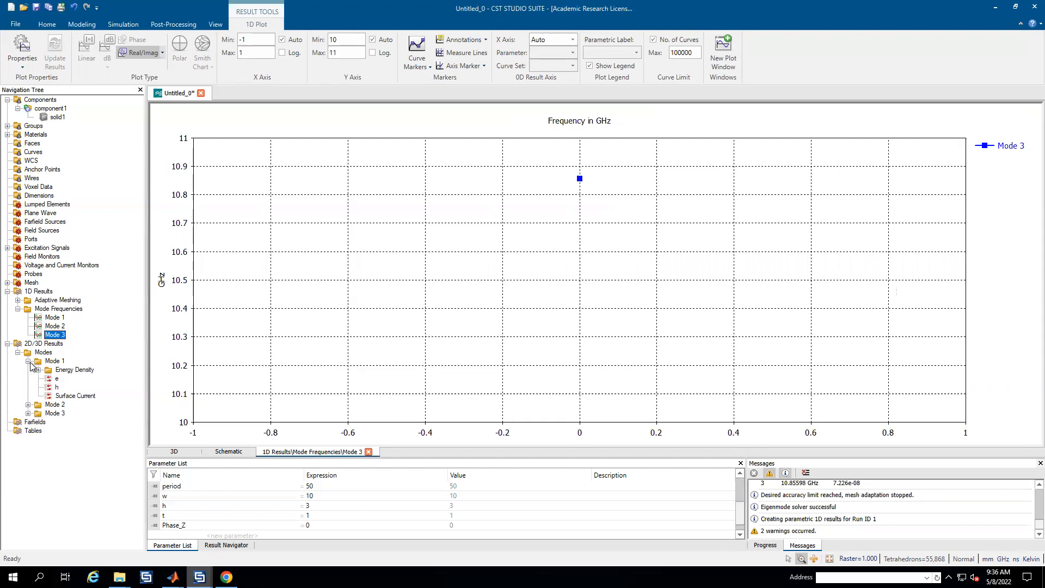
click(55, 379)
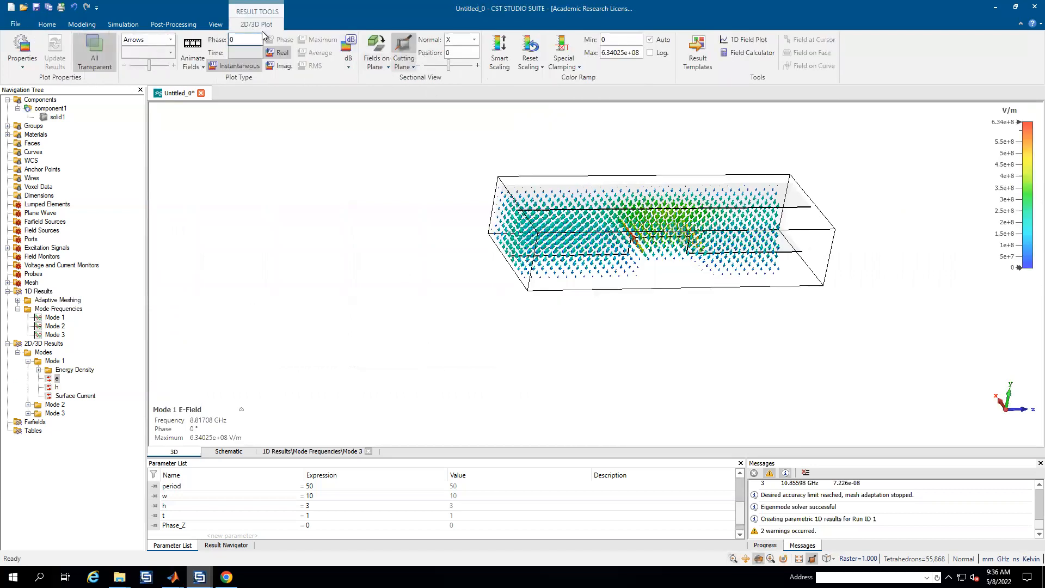
click(168, 40)
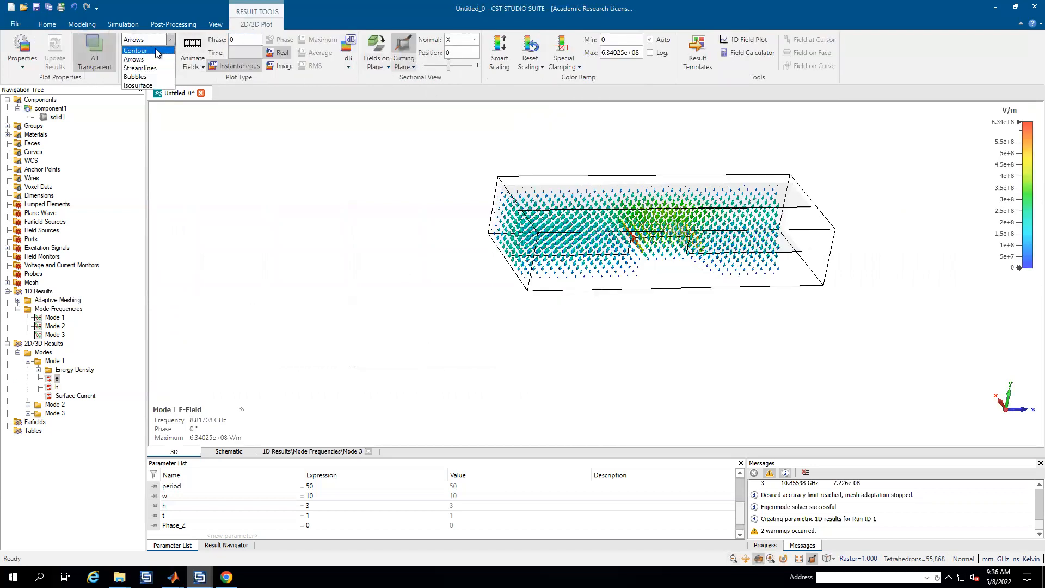
click(139, 57)
click(375, 49)
drag(526, 131, 554, 170)
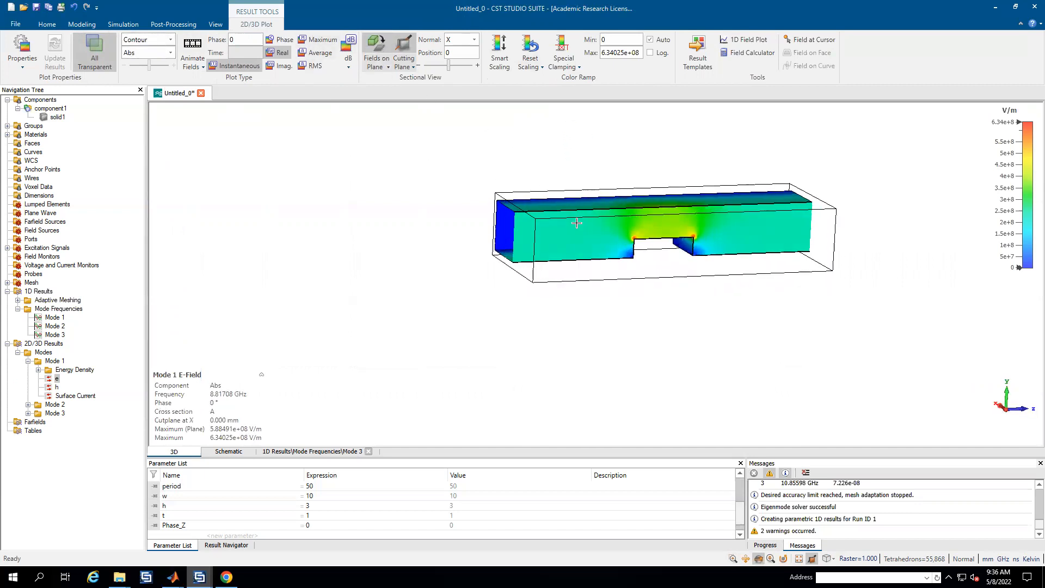
Step: Animate the Mode 1 electric field over phase and inspect it from the side and the waveguide end
click(193, 44)
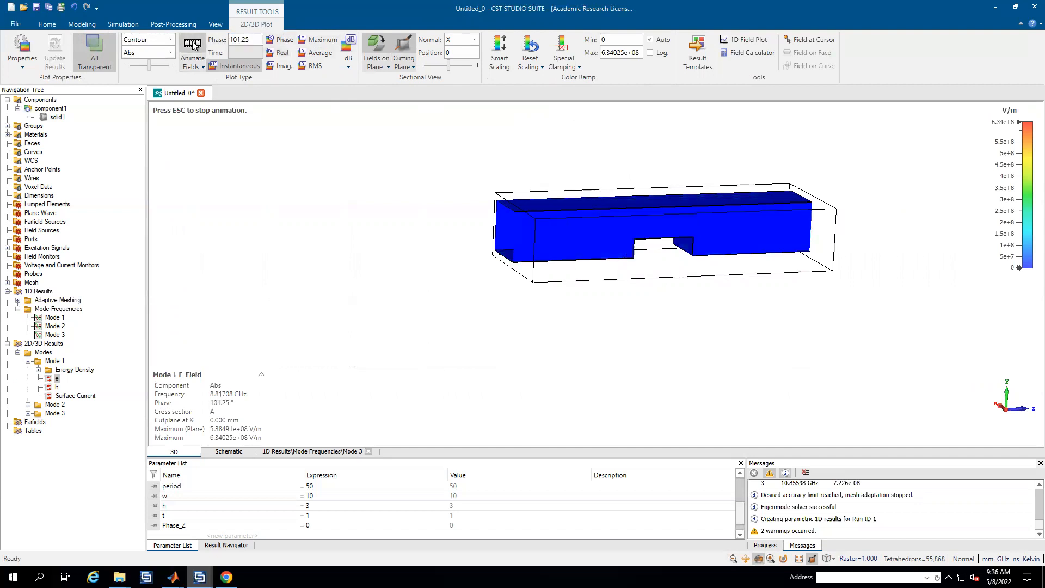
drag(524, 256, 565, 234)
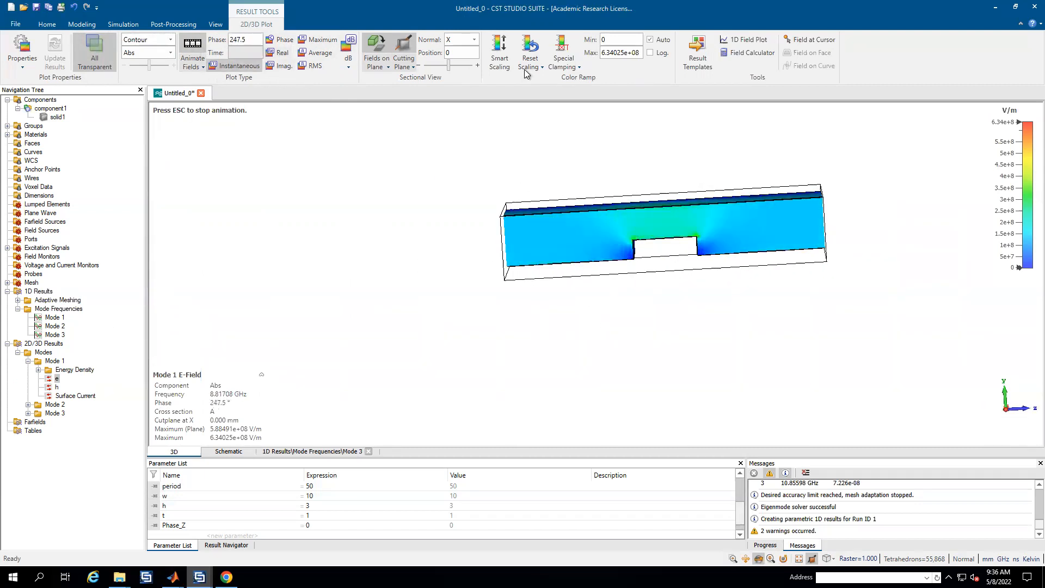
drag(511, 248, 757, 256)
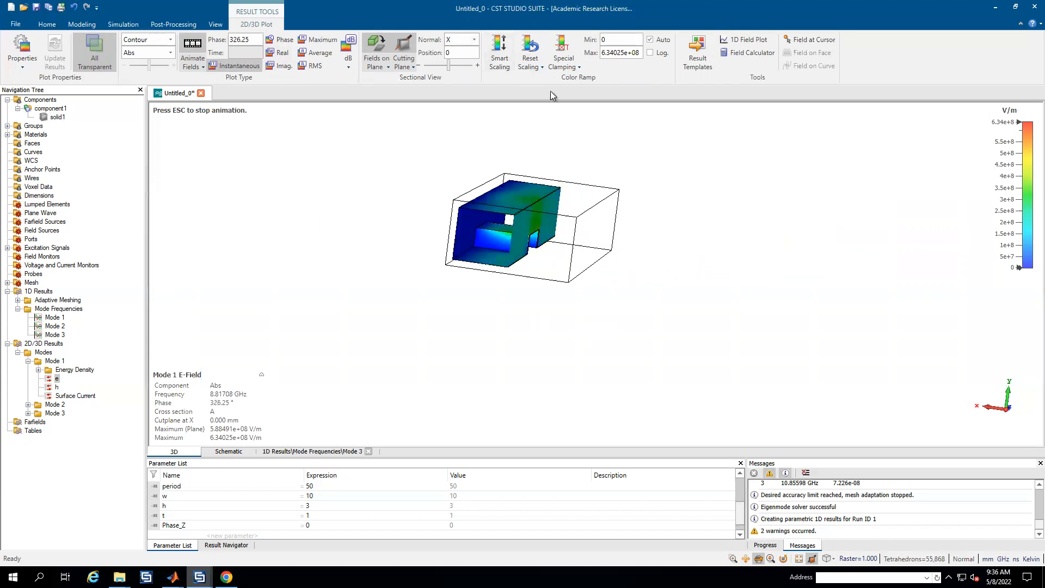
Step: Switch the field plot's cutting plane normal to Y and then to Z to view the waveguide cross-section
click(475, 40)
click(468, 59)
click(475, 40)
click(463, 68)
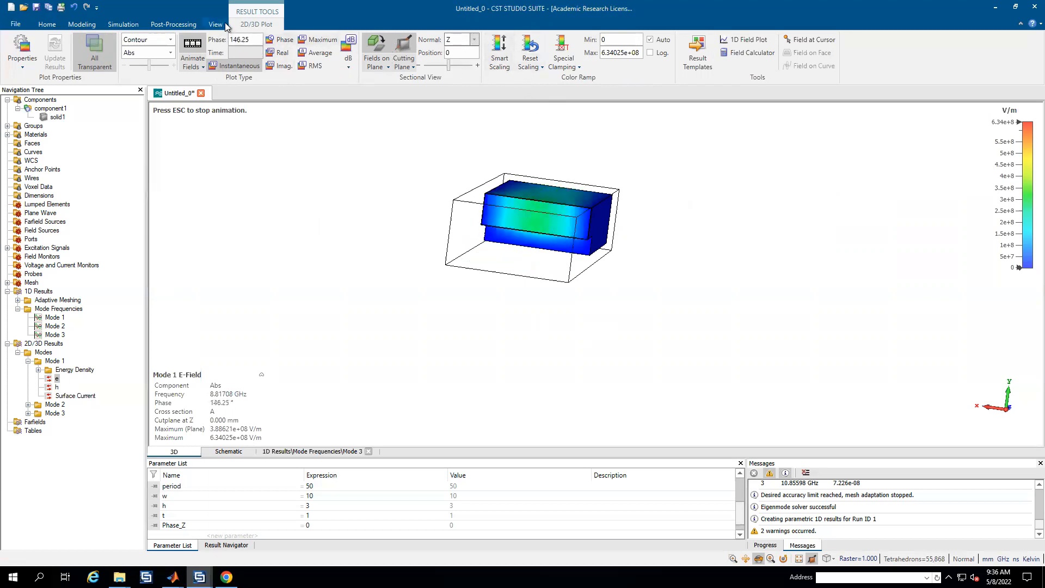
Step: Move the Z-normal cutting plane to -20 and display the electric fields of Mode 2 and Mode 3
drag(449, 66, 432, 71)
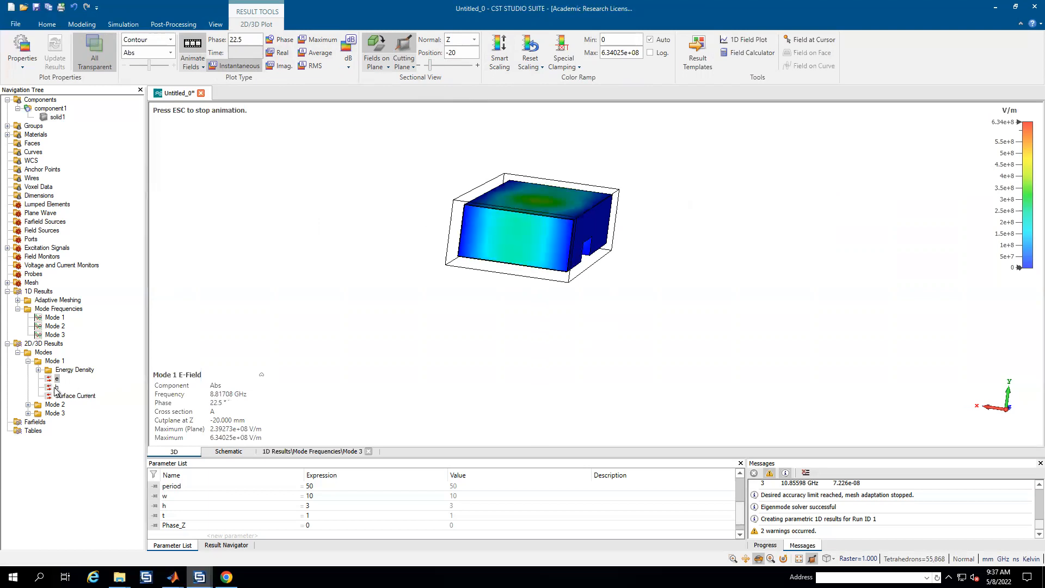
click(29, 405)
click(56, 422)
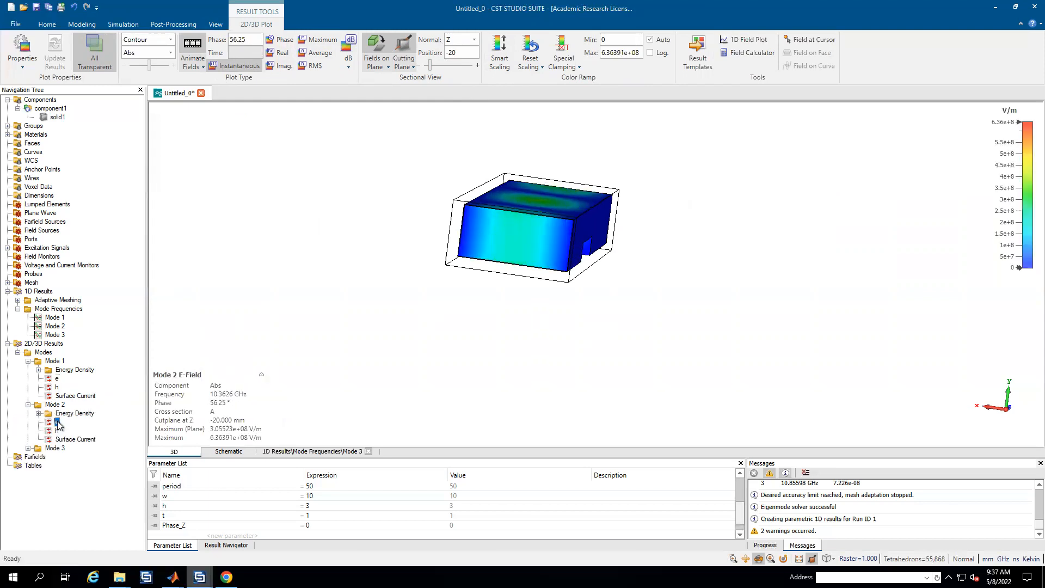
click(28, 448)
click(57, 466)
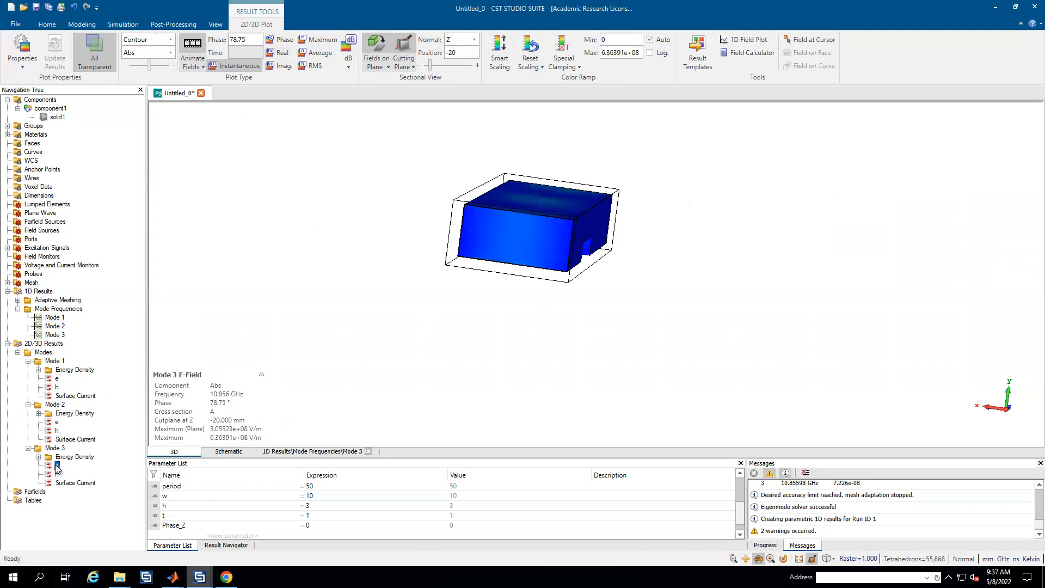
Step: Return to the model's components and delete the PathPara entry from Sequence 1 of the parameter sweep
click(41, 100)
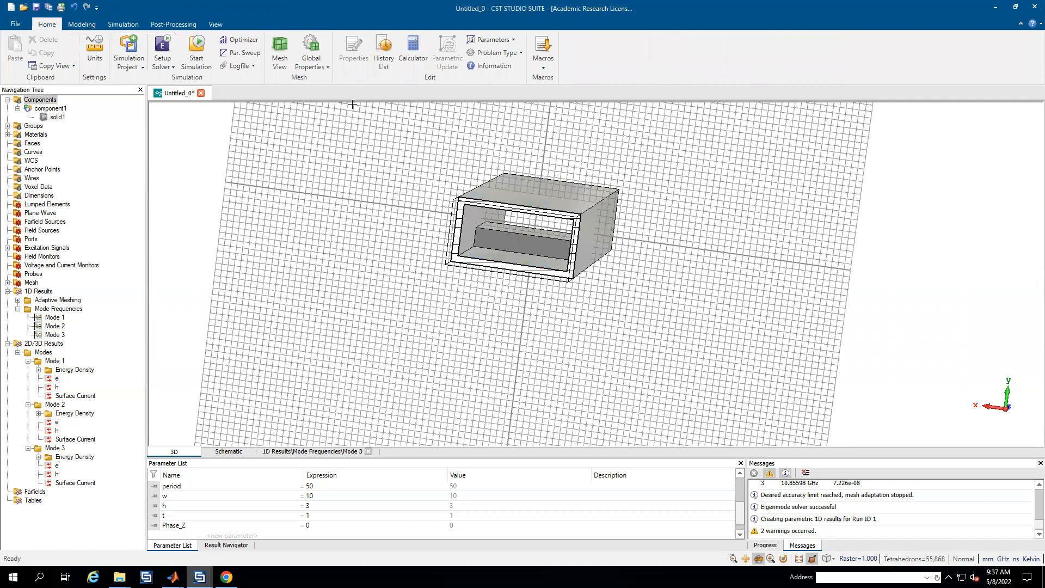
click(241, 52)
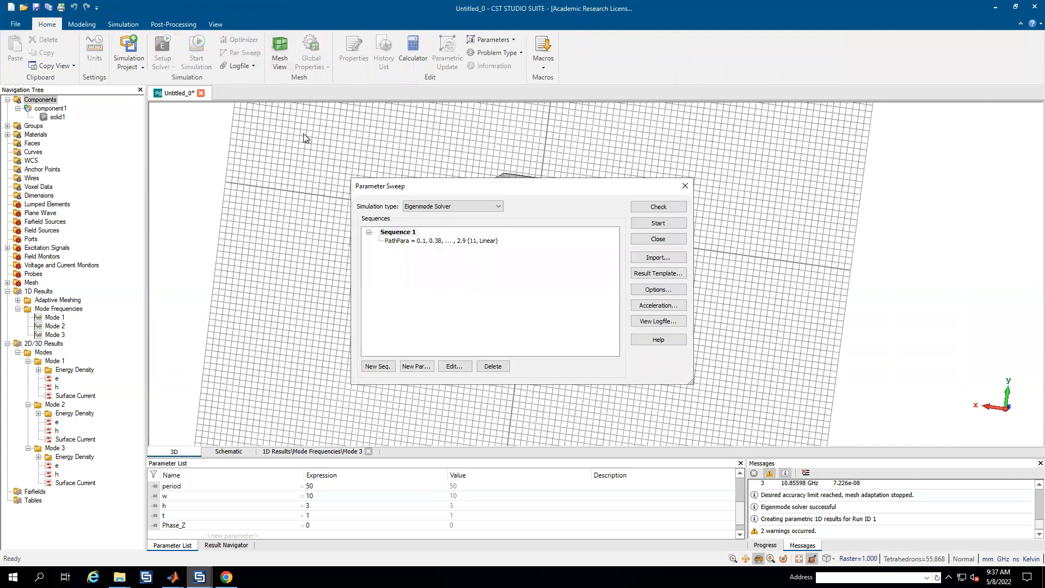
click(461, 241)
click(498, 367)
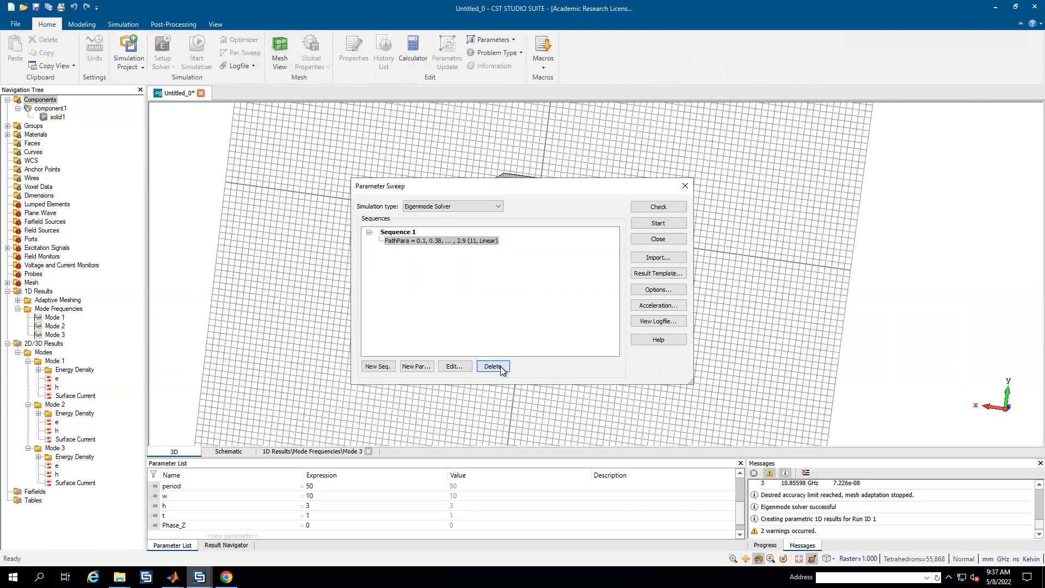
Step: Add Phase_Z to Sequence 1 as a linear sweep from 0 to 180
click(416, 366)
click(520, 248)
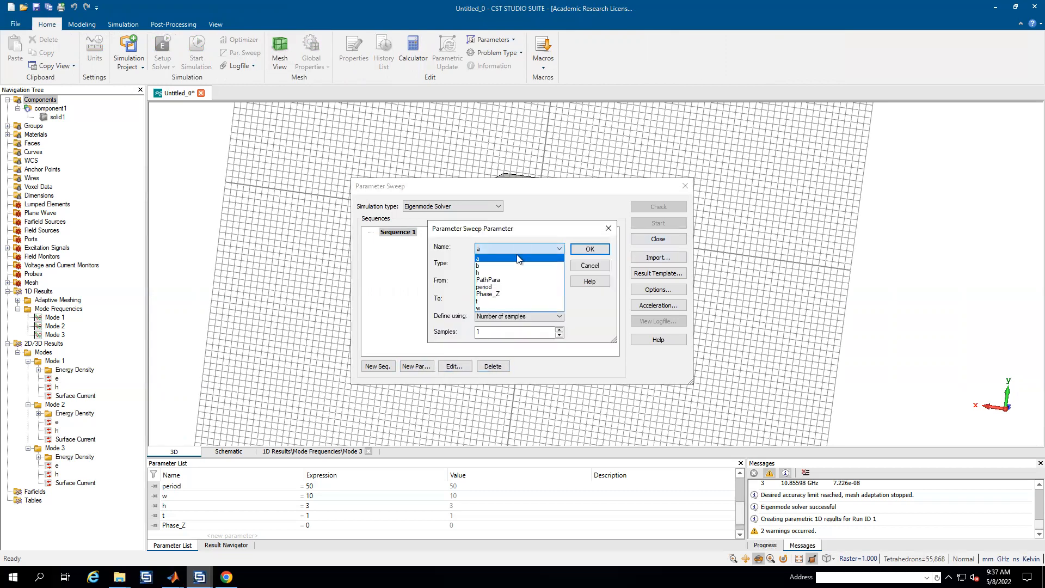
click(493, 295)
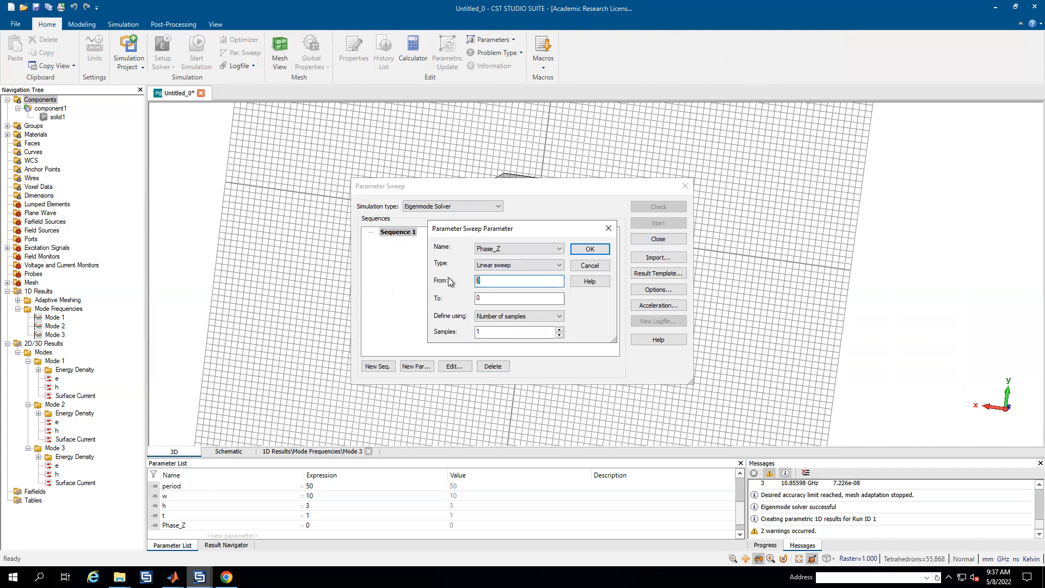
double_click(509, 300)
text(180)
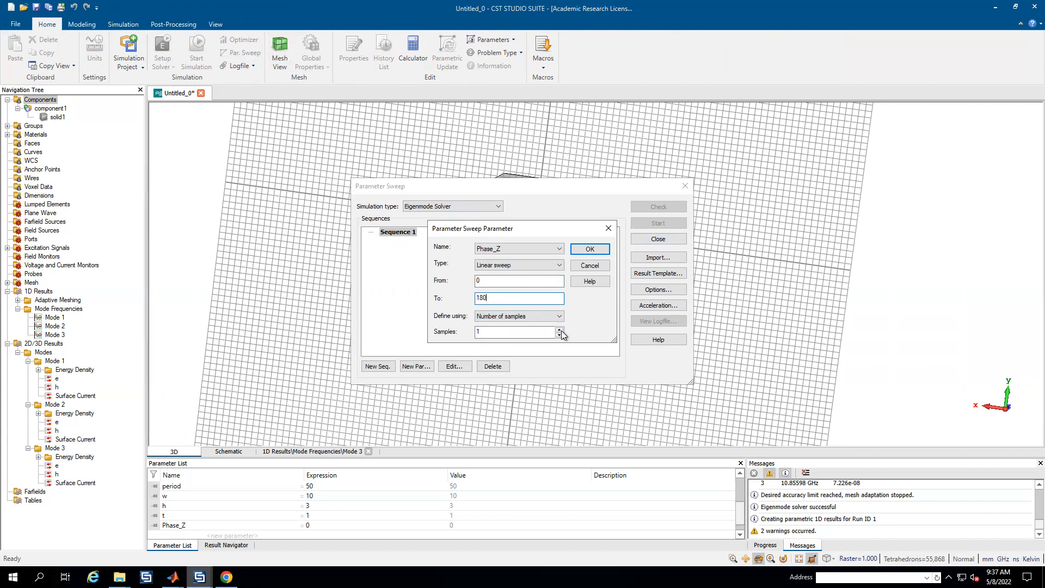
Step: Define the Phase_Z sweep by 13 samples and start it, deleting current results but keeping parametric results and cache
click(560, 317)
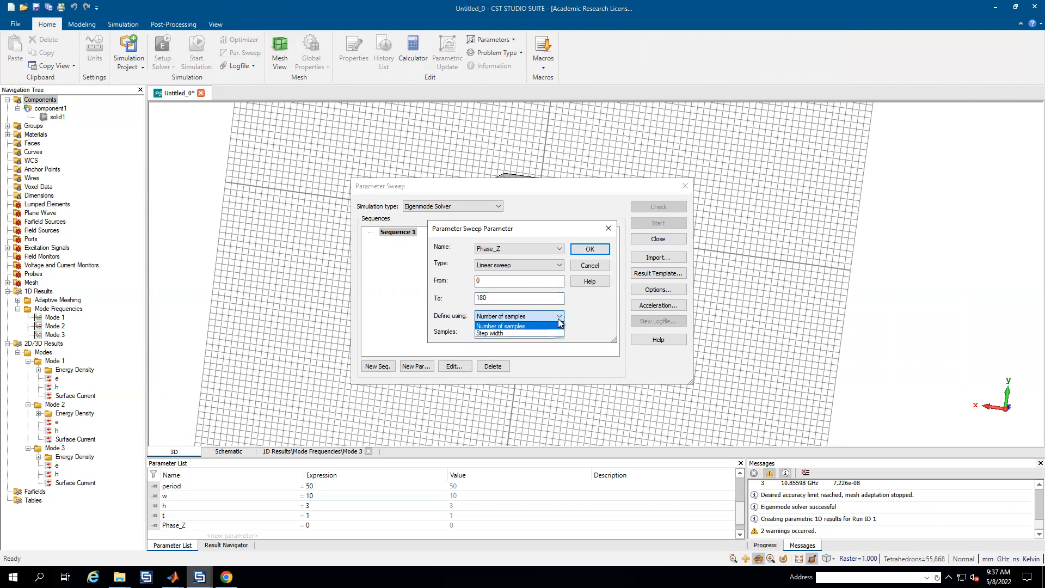
click(558, 322)
click(514, 332)
text(13)
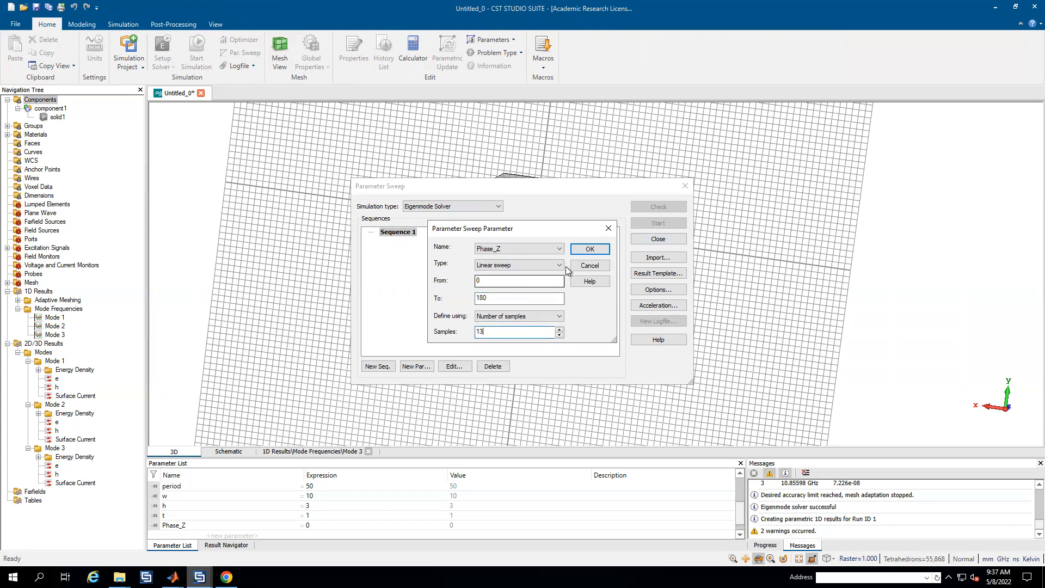
click(596, 250)
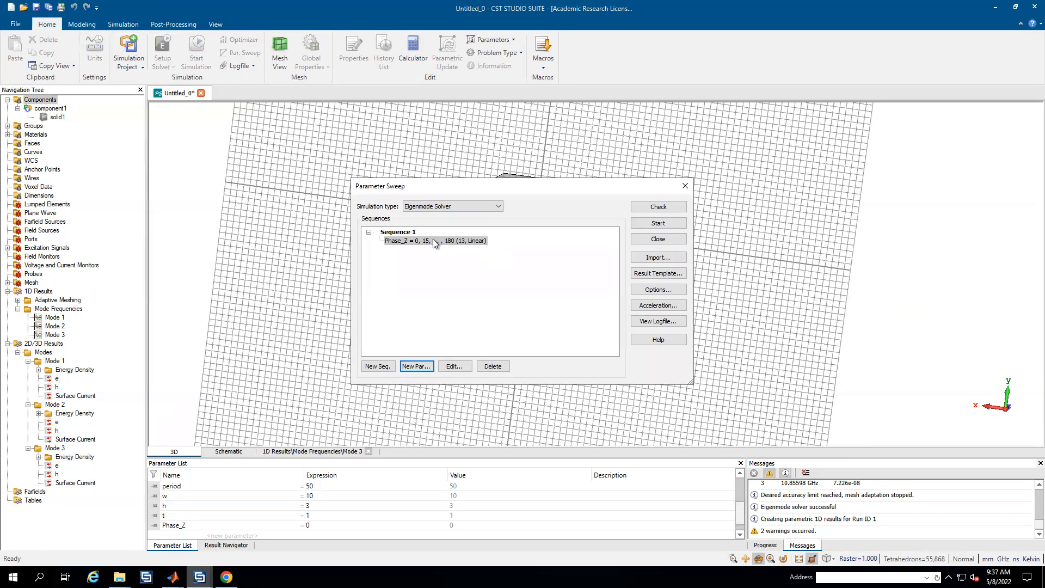
click(668, 223)
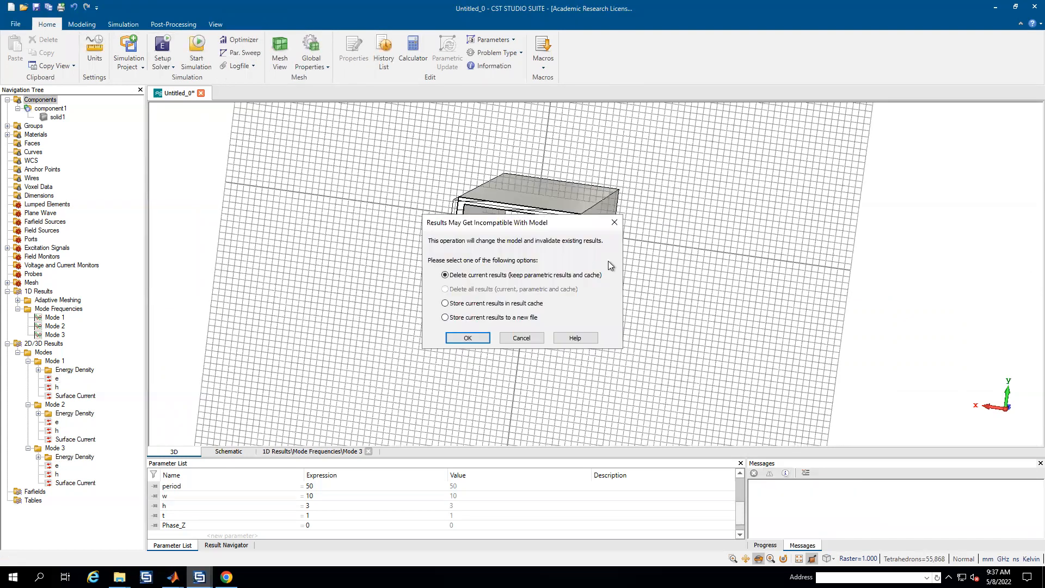
click(468, 336)
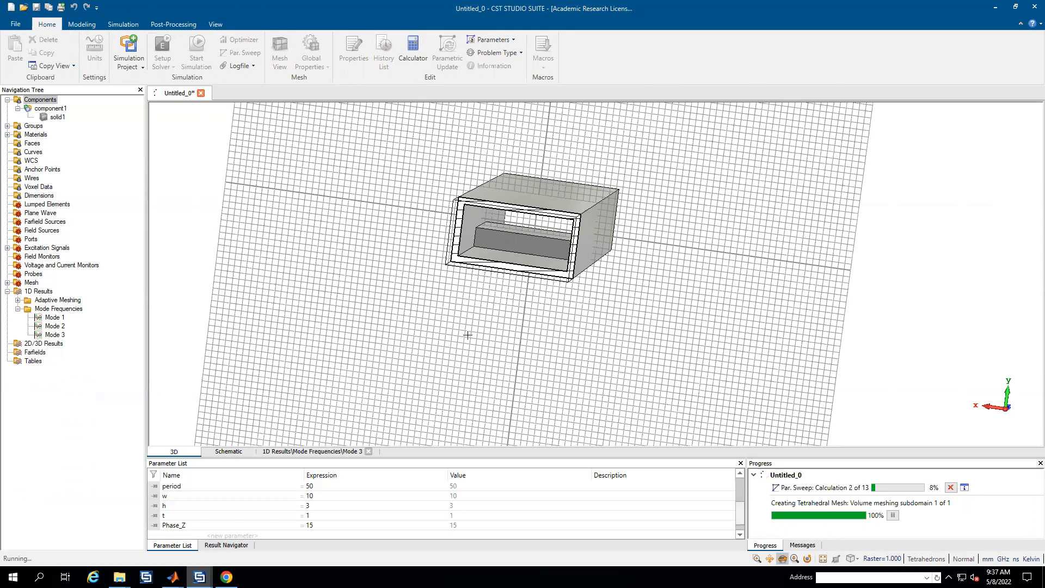
Step: Check the Mode 1 frequency, adaptive meshing and overall mode frequency plots while the sweep runs
click(61, 317)
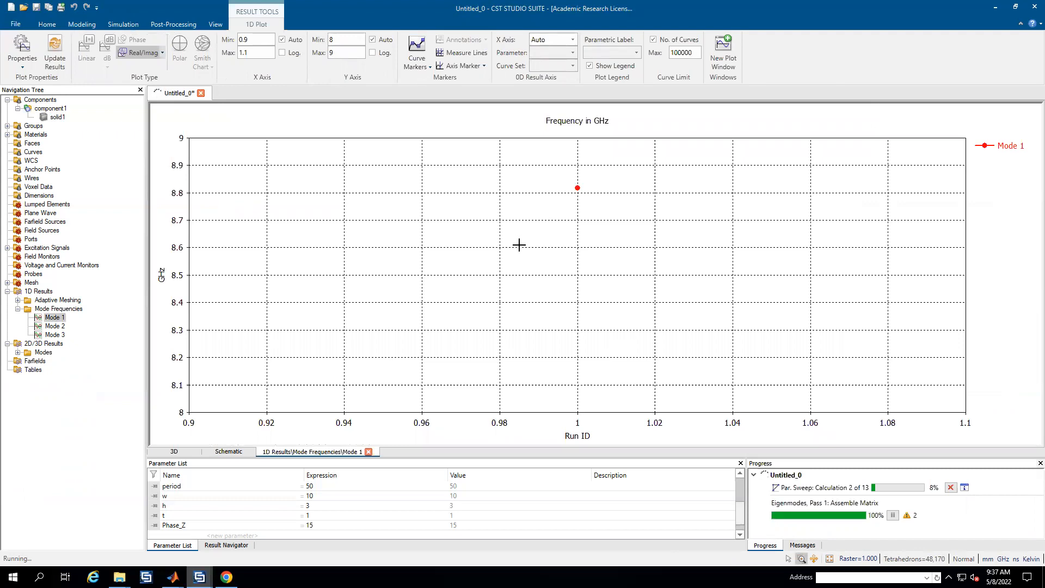
click(68, 310)
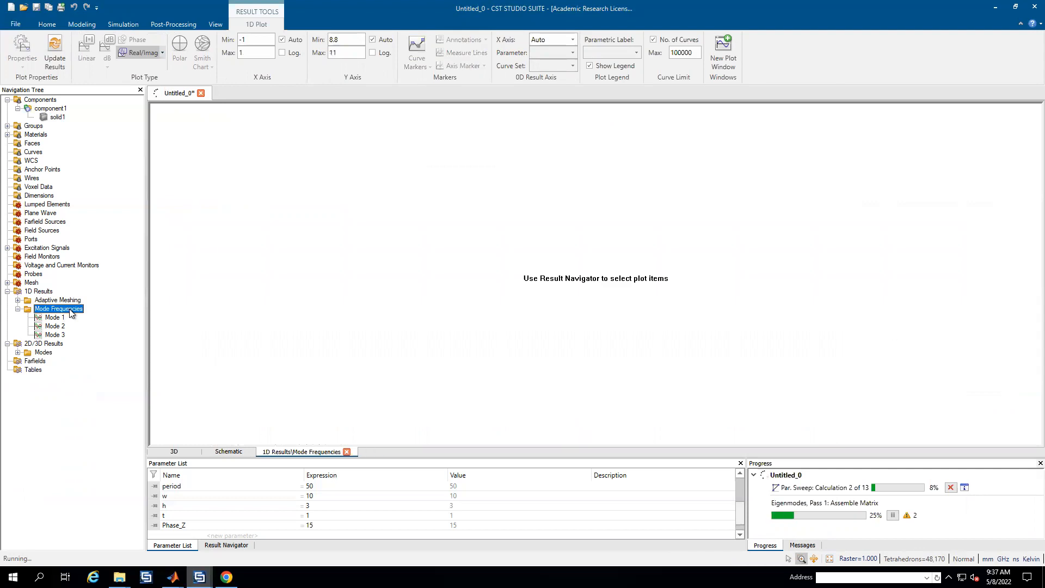
click(66, 301)
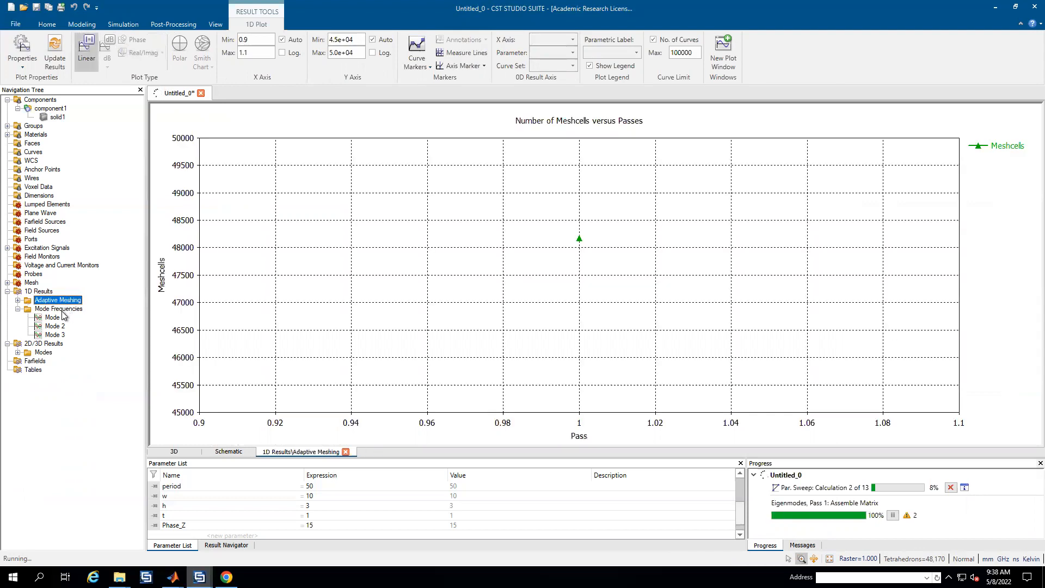
click(61, 309)
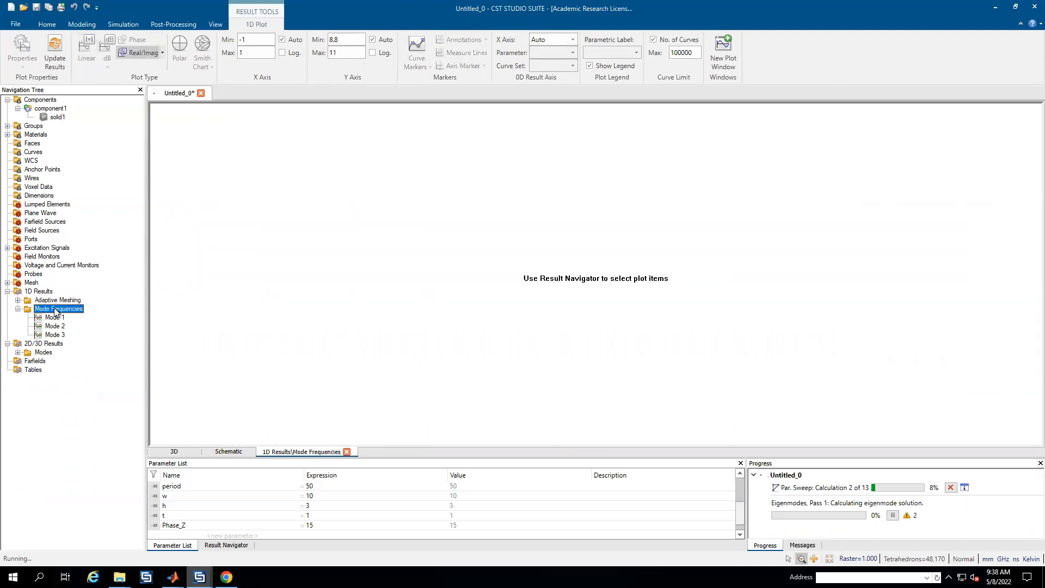
Step: Show the 3D waveguide model from an angle and move its Z-normal cutting plane to -10
click(43, 101)
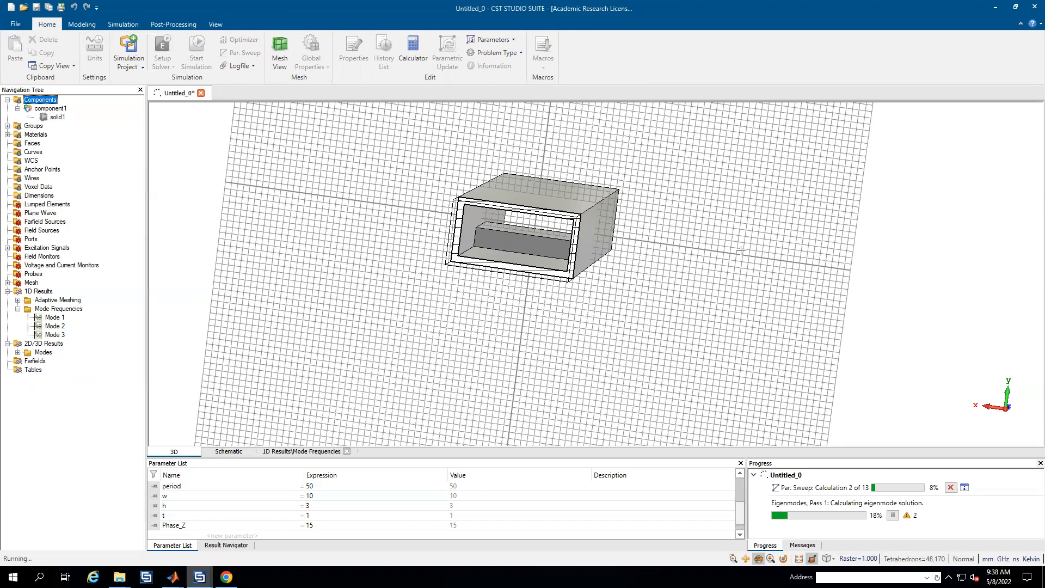
drag(622, 256, 473, 273)
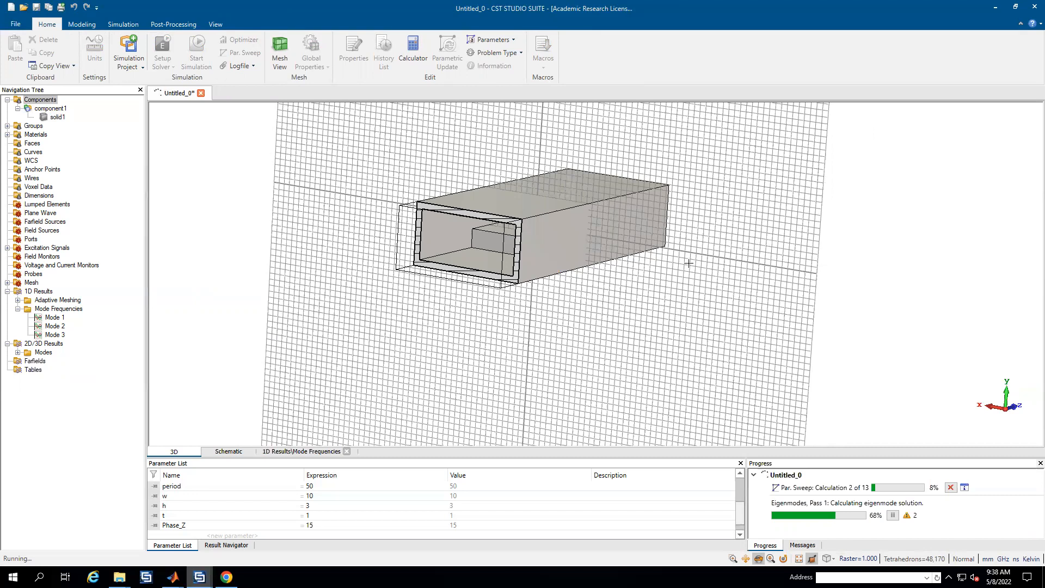
drag(541, 275, 649, 306)
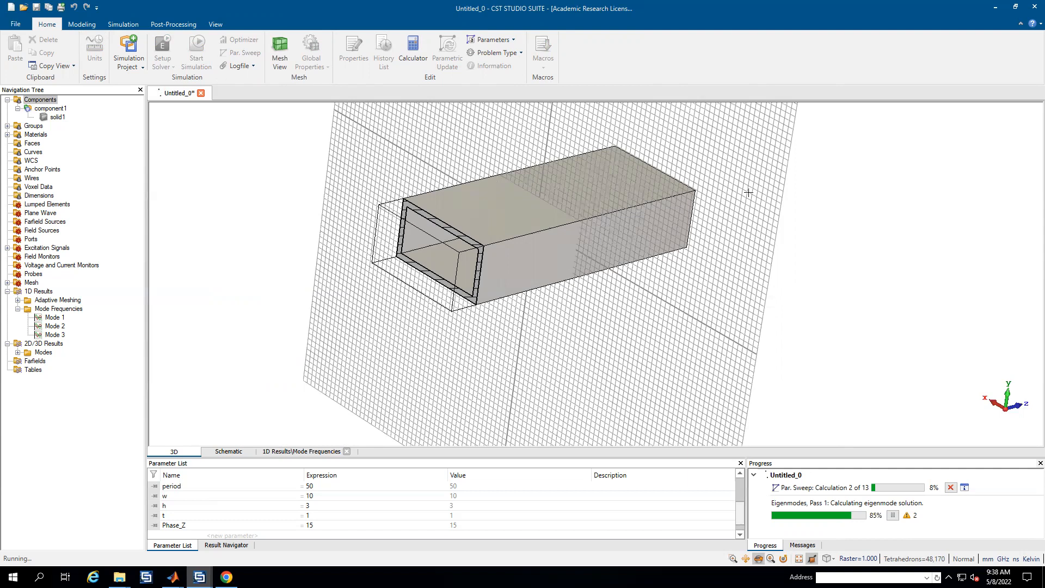
click(216, 24)
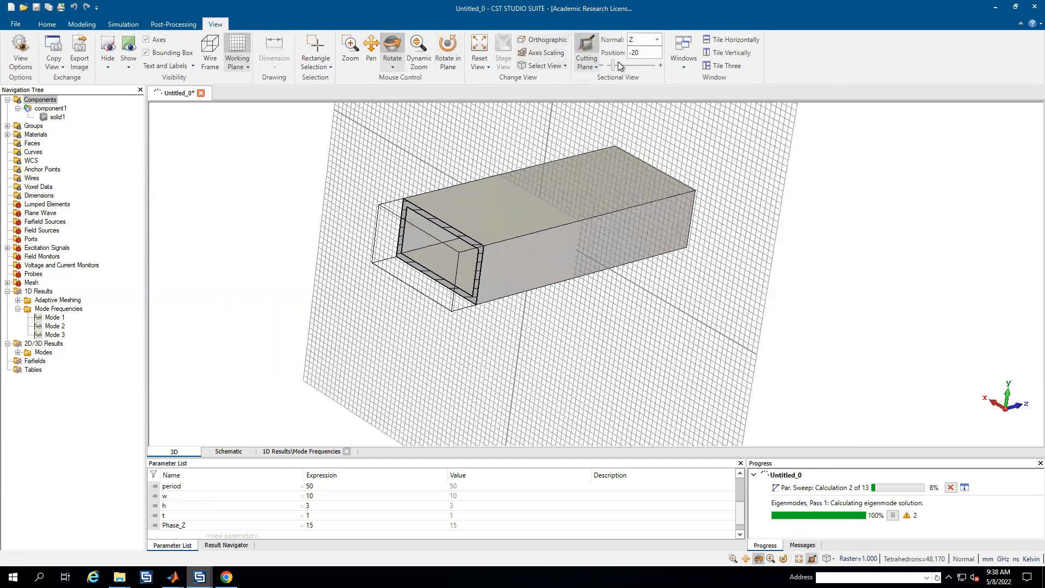
drag(618, 63, 622, 65)
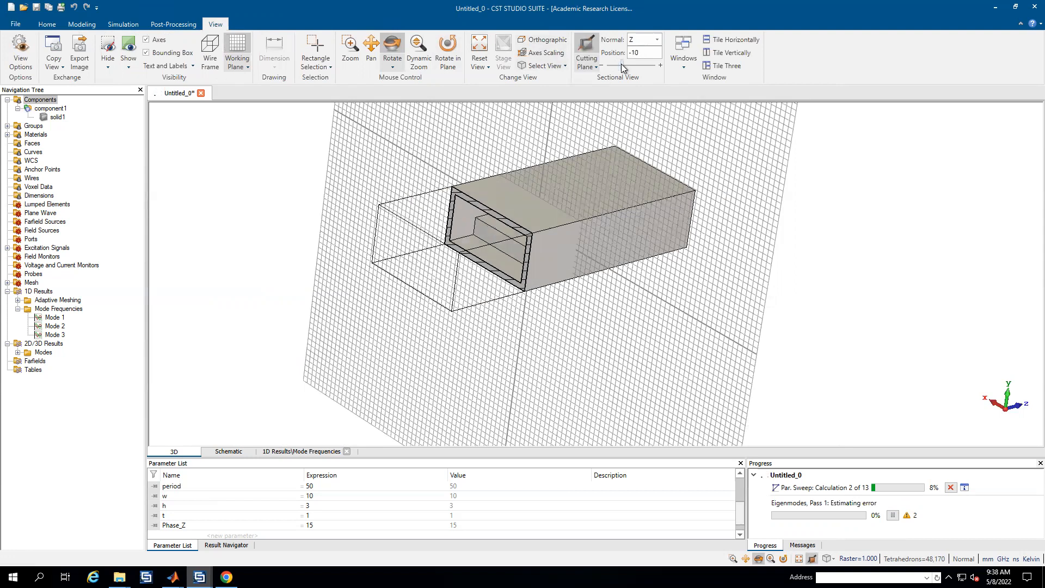
Step: Switch the model's cutting plane normal to Y and then X, and inspect the ridge inside the waveguide
click(657, 39)
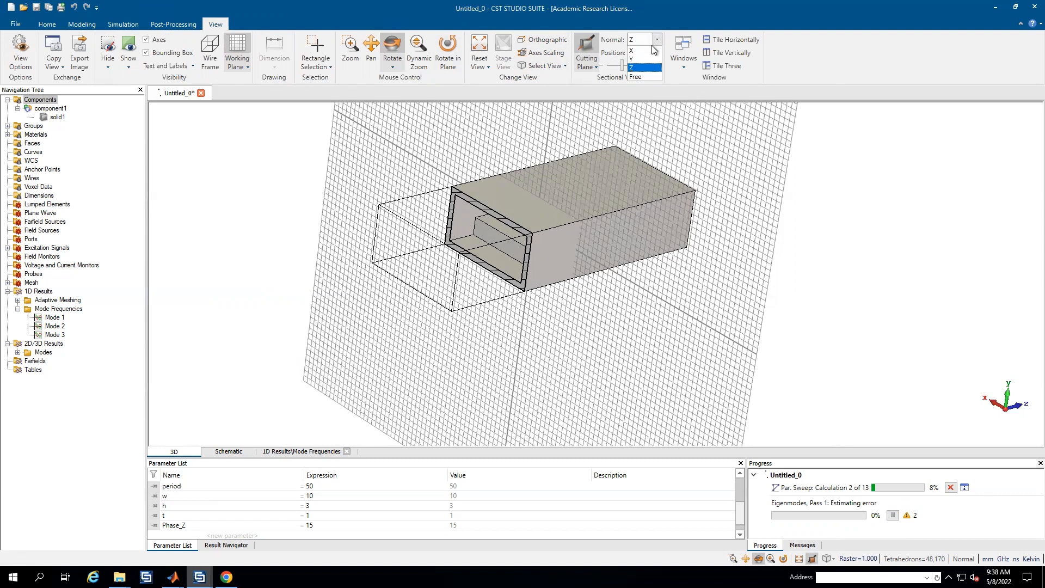
click(643, 60)
click(657, 39)
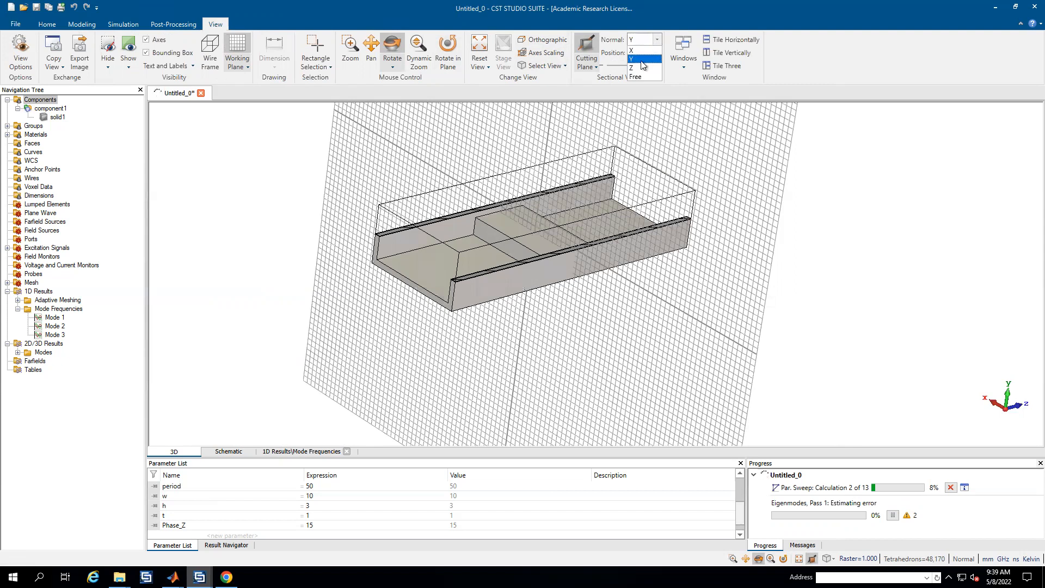
click(640, 49)
drag(566, 240, 419, 165)
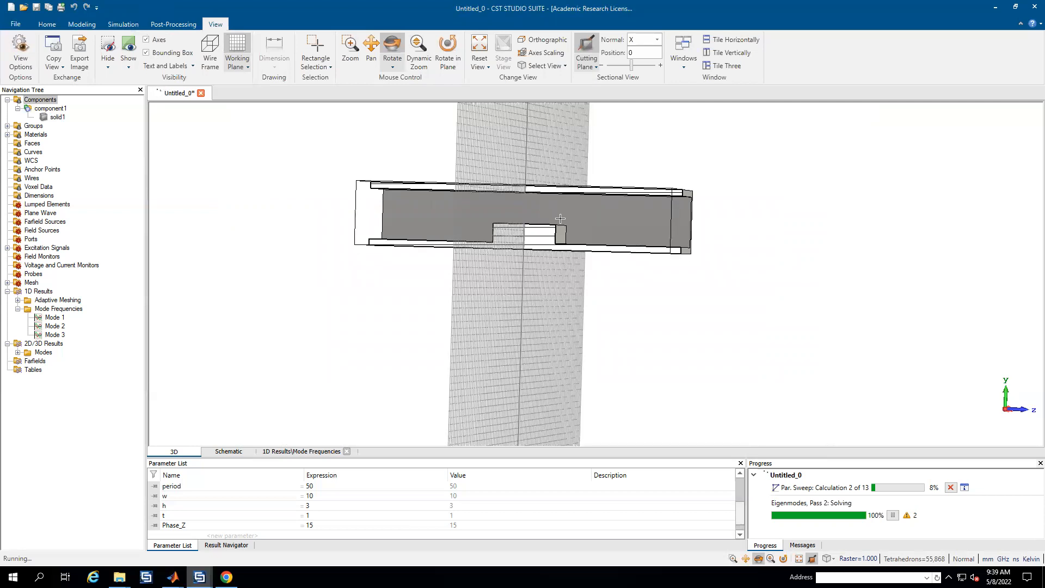
drag(562, 260, 618, 281)
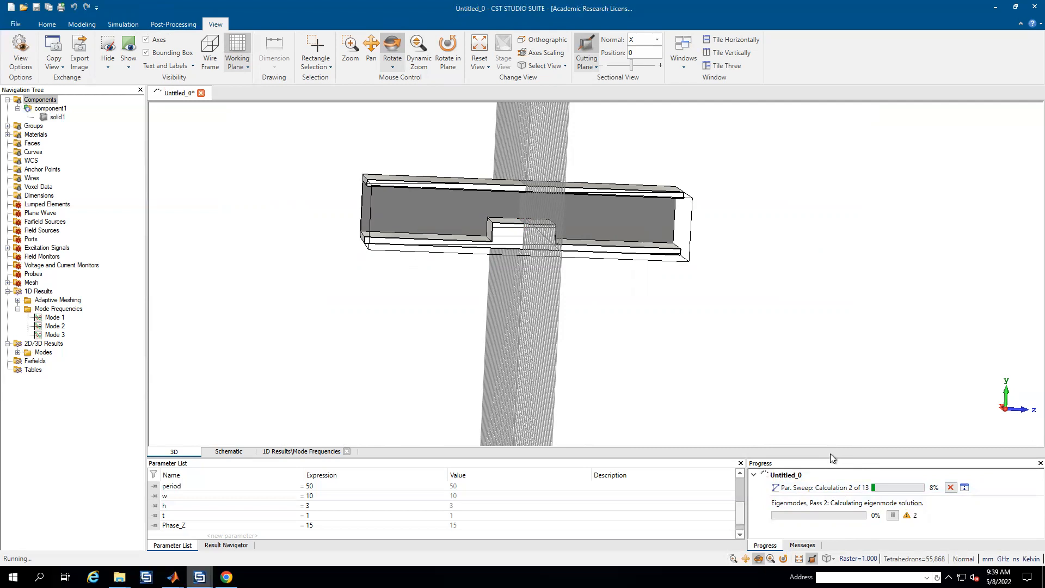
drag(436, 192, 510, 216)
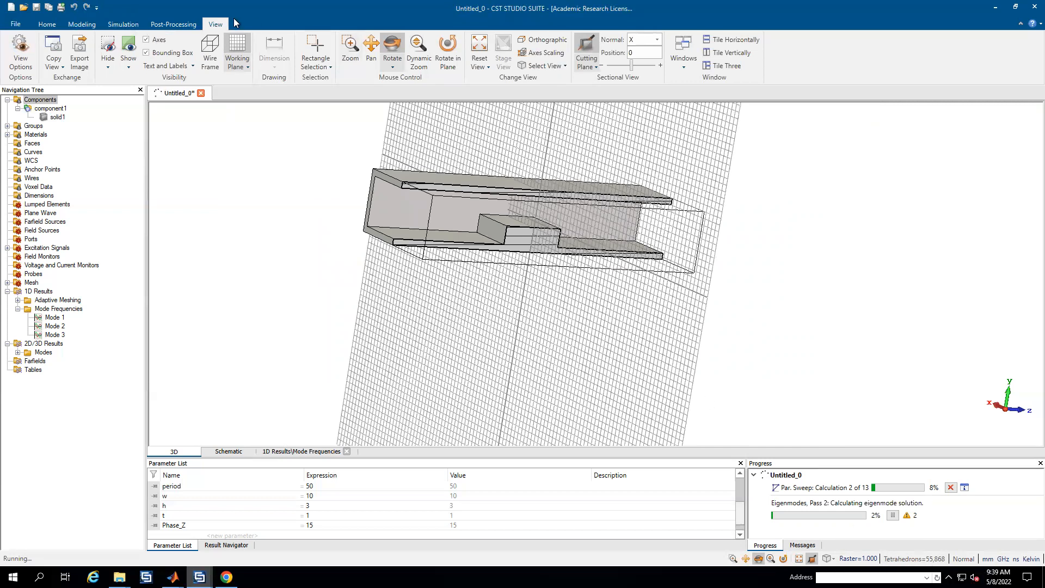
Step: Inspect the tetrahedral mesh on the X-normal section of the waveguide, then close the mesh view
click(163, 26)
click(137, 25)
click(322, 44)
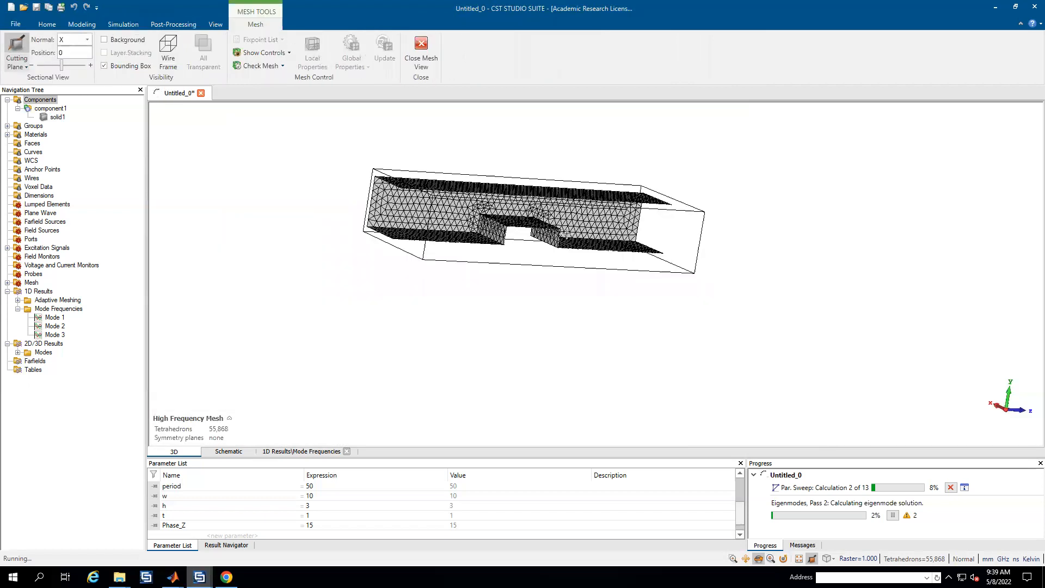
scroll(546, 234, up, 3)
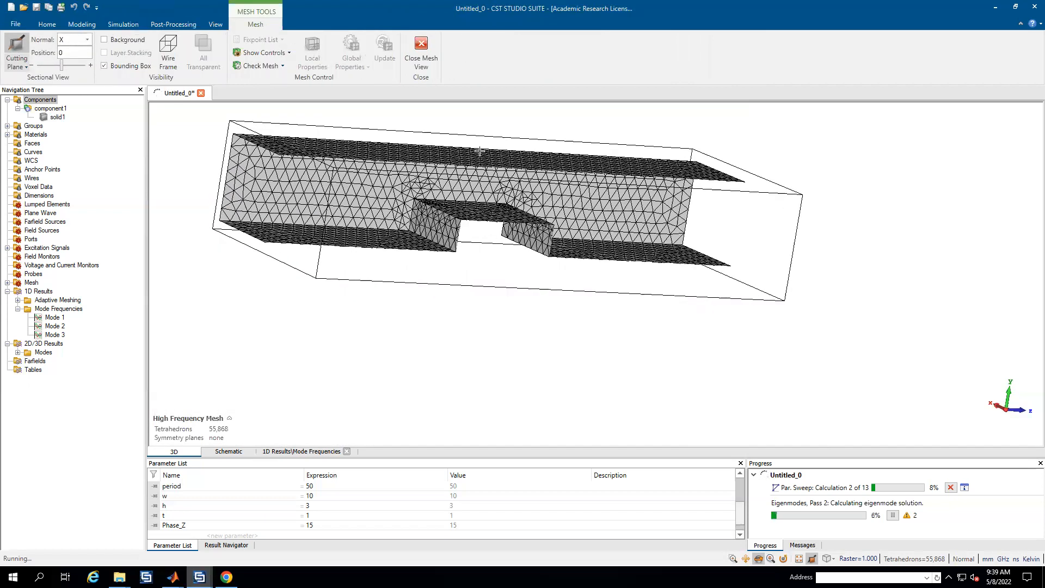
click(422, 52)
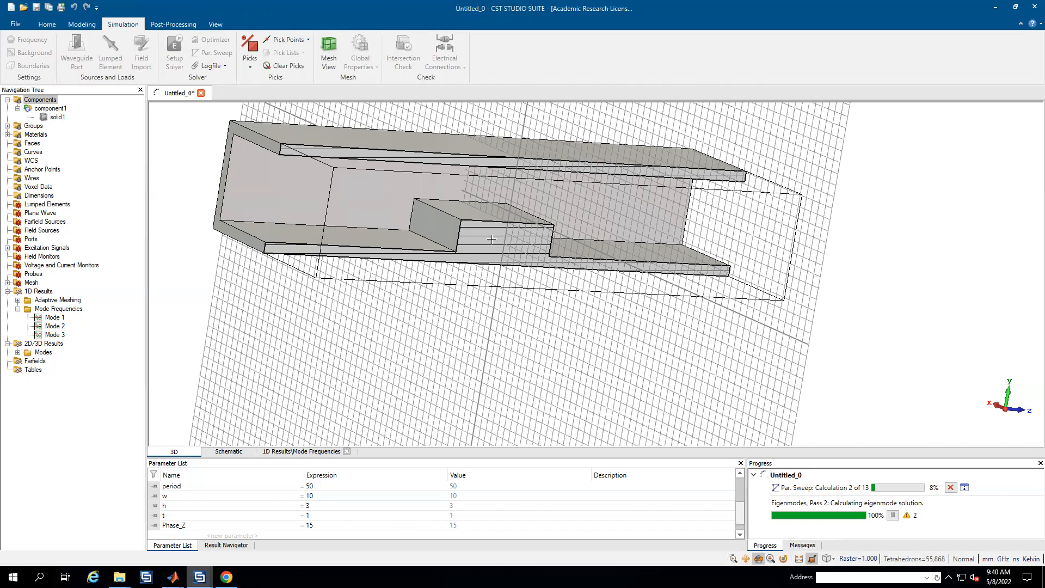
Step: Examine the Mode 1, Mode 2 and Mode 3 frequencies against Phase_Z from the completed sweep runs
click(52, 318)
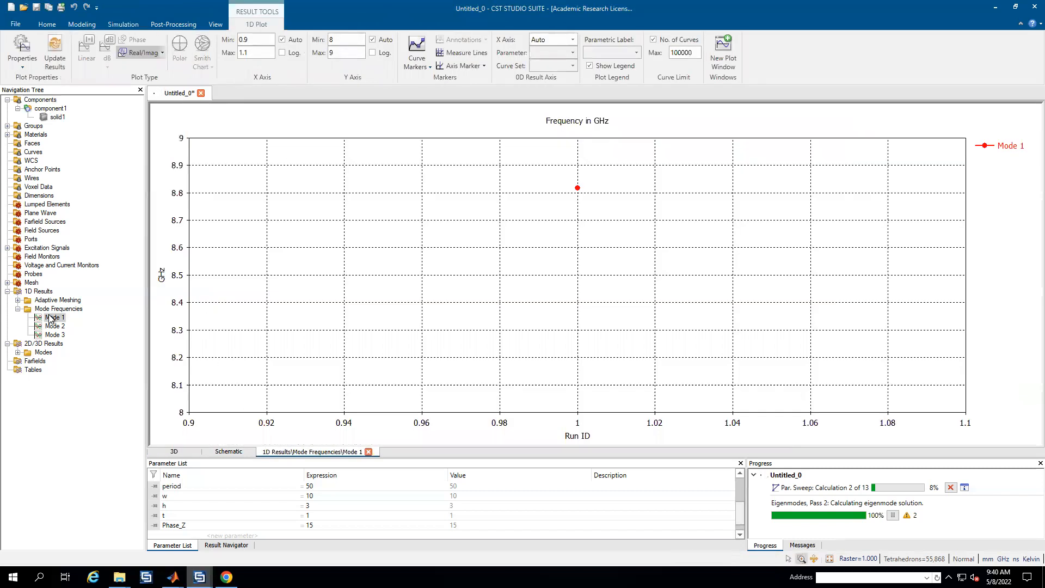
click(54, 327)
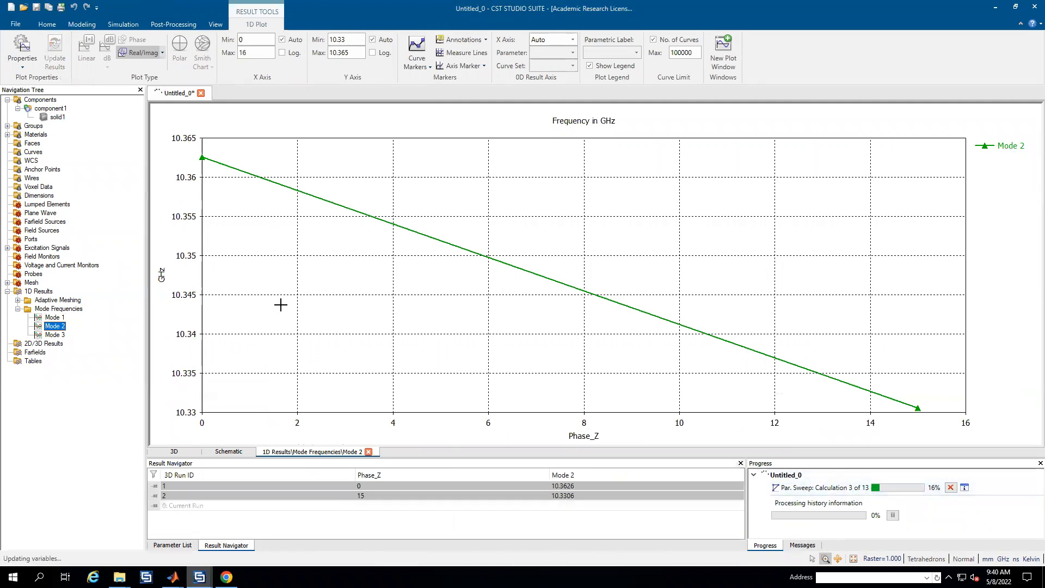
click(55, 317)
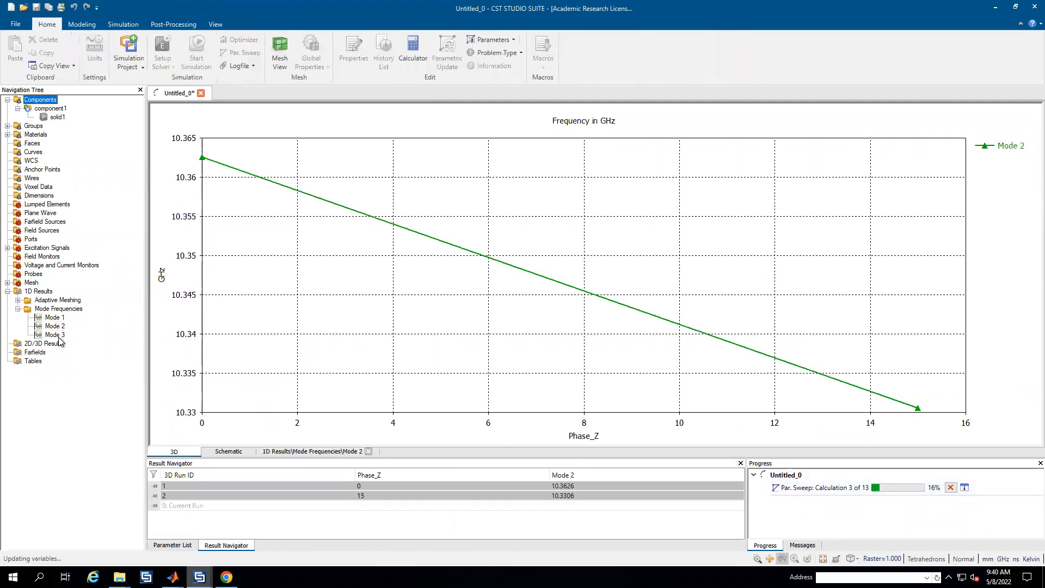
click(59, 336)
click(57, 318)
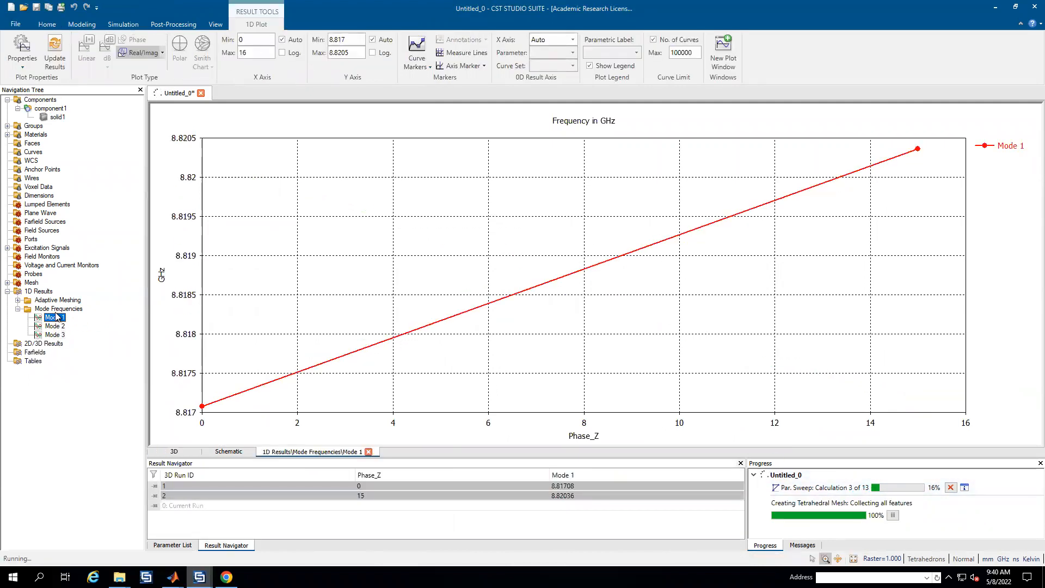
Step: Compare the Mode 1, Mode 2 and Mode 3 frequency curves together in one plot over Phase_Z, viewing Mode 1 alone in between
ctrl+click(60, 326)
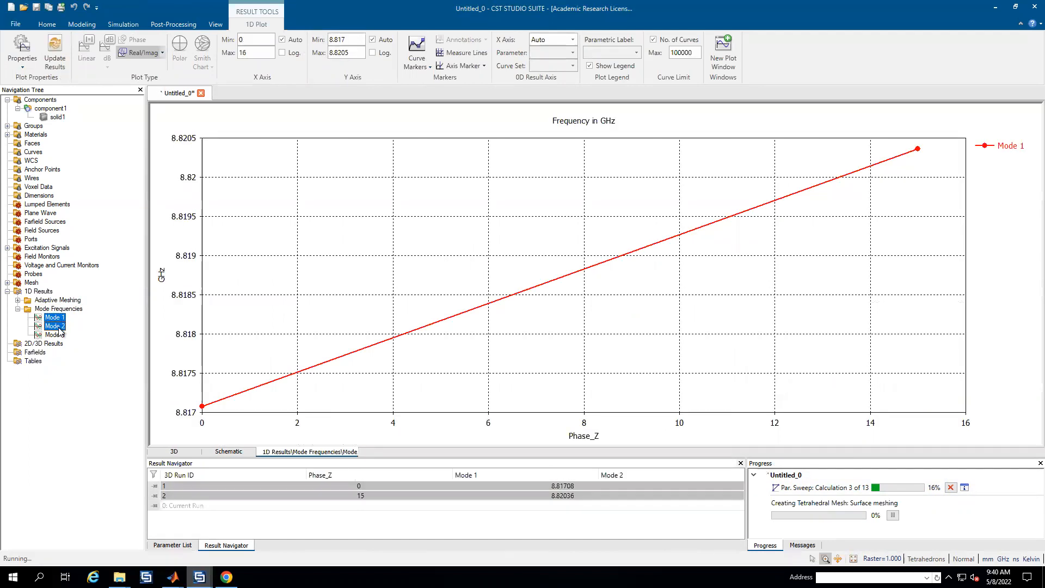
ctrl+click(63, 334)
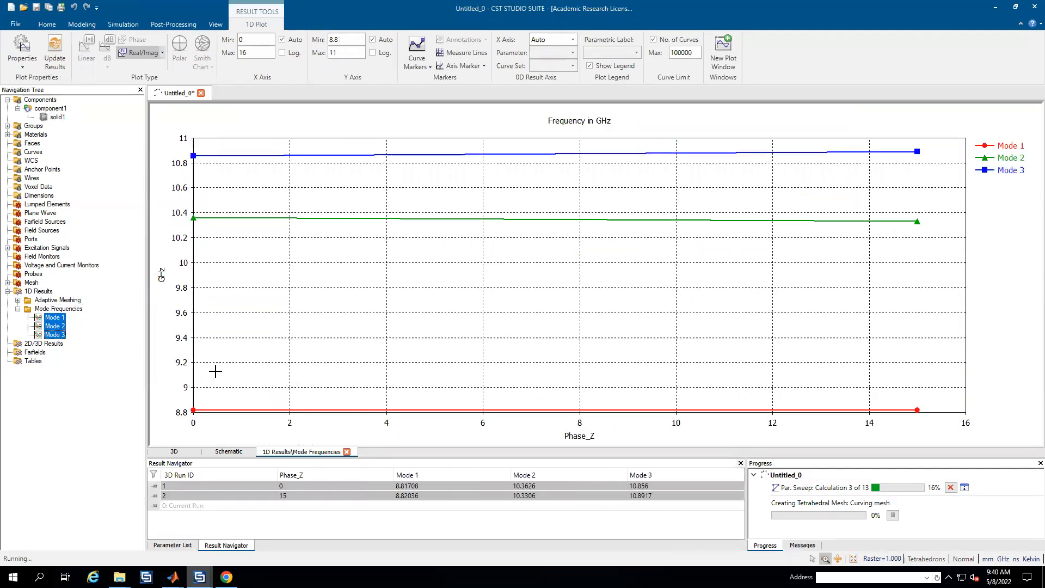
click(58, 319)
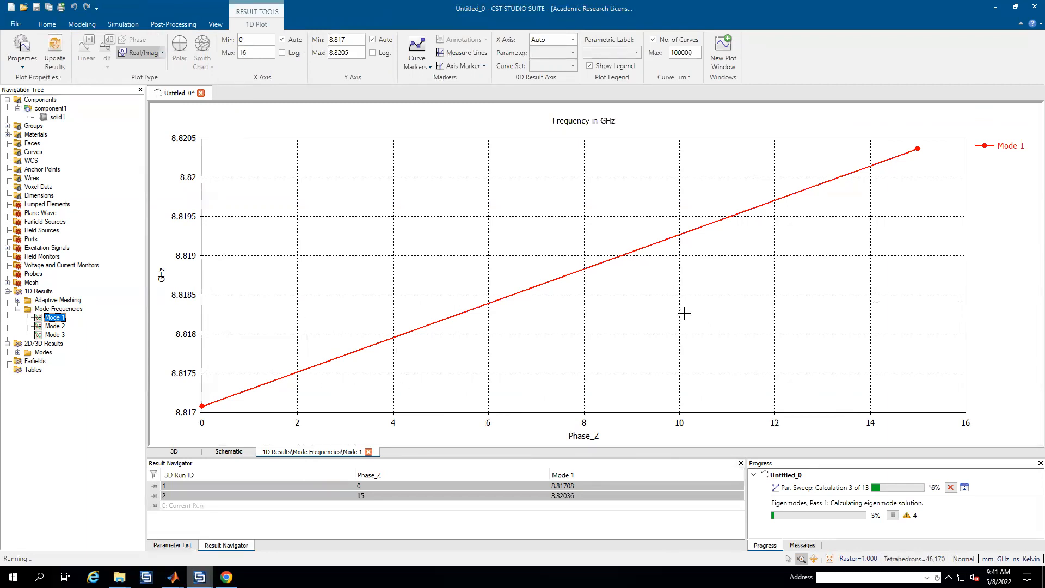
ctrl+click(55, 326)
ctrl+click(55, 335)
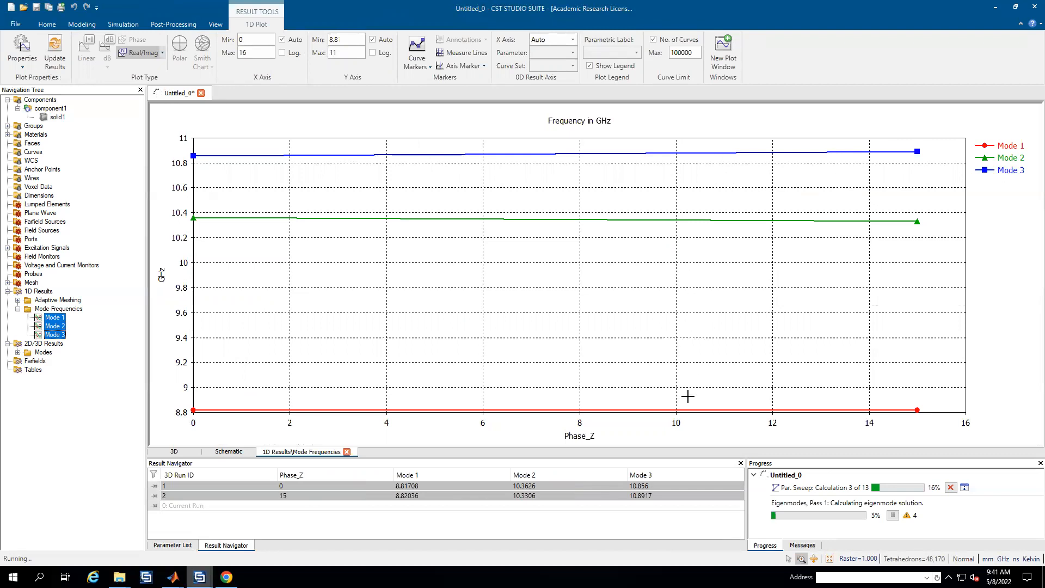
Step: List the field results available for Mode 1 among the 2D/3D mode results
click(18, 352)
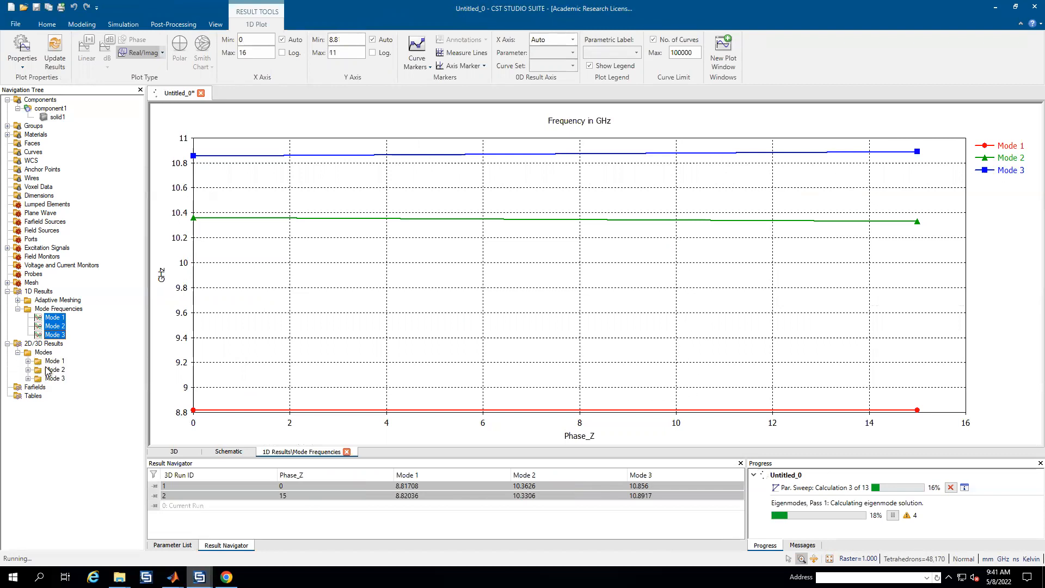
click(27, 361)
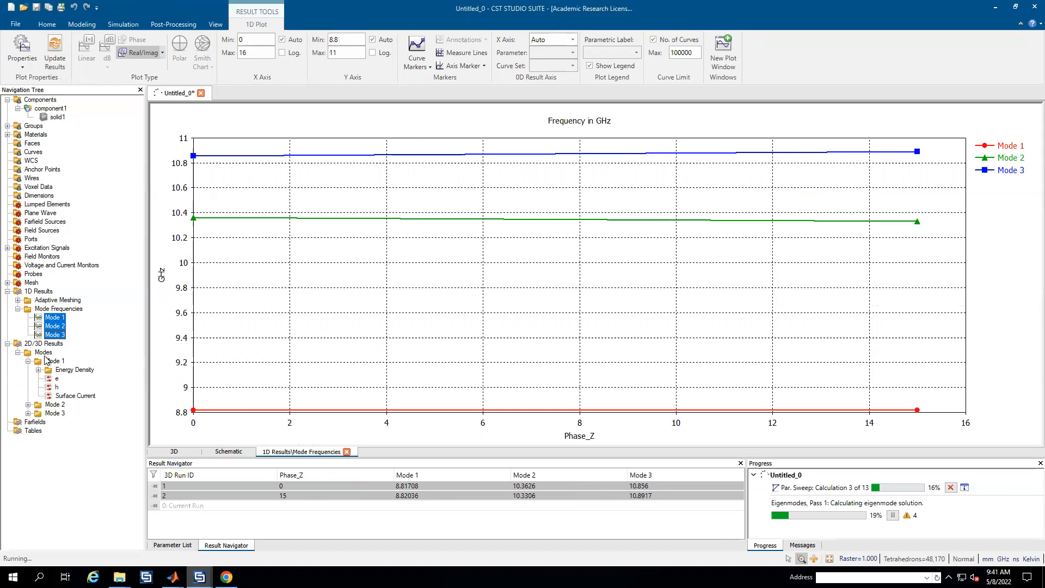